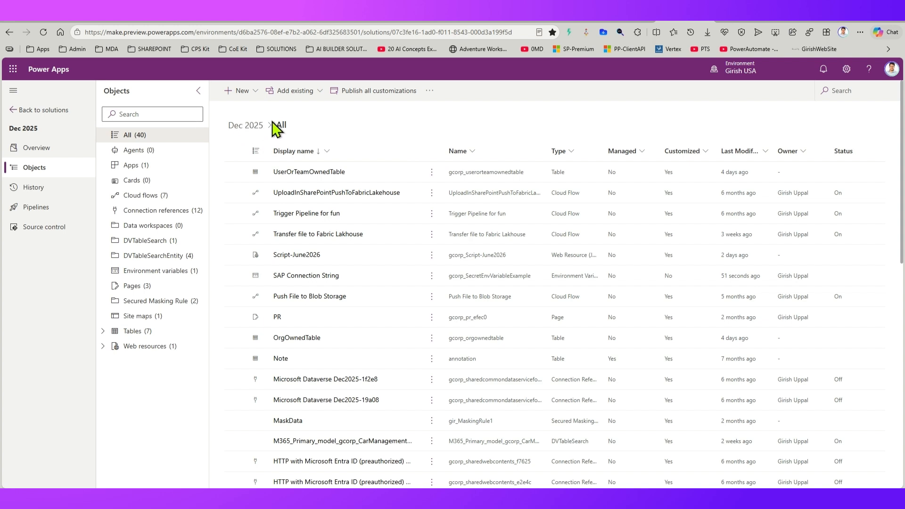
# Step: Create a new environment variable in the Dec 2025 solution with the display name "SQL Connection String"
pyautogui.click(259, 91)
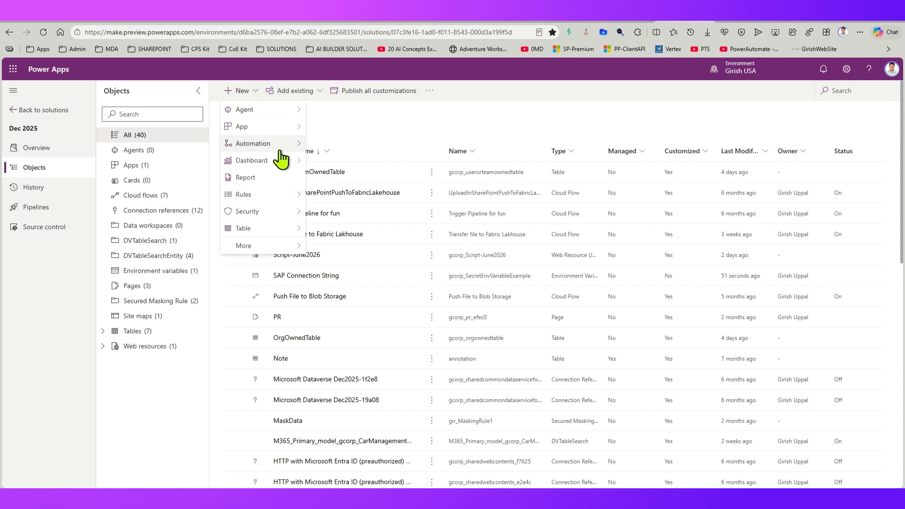
pyautogui.moveTo(278, 246)
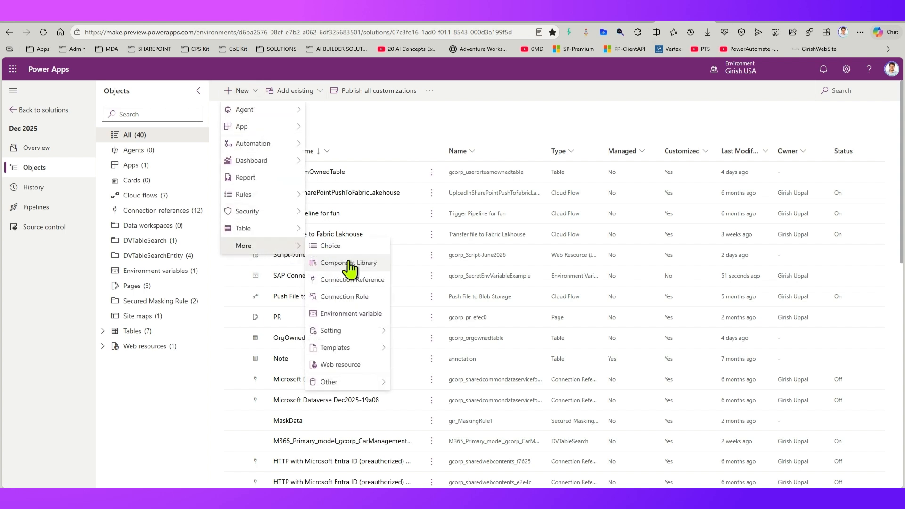
pyautogui.click(336, 317)
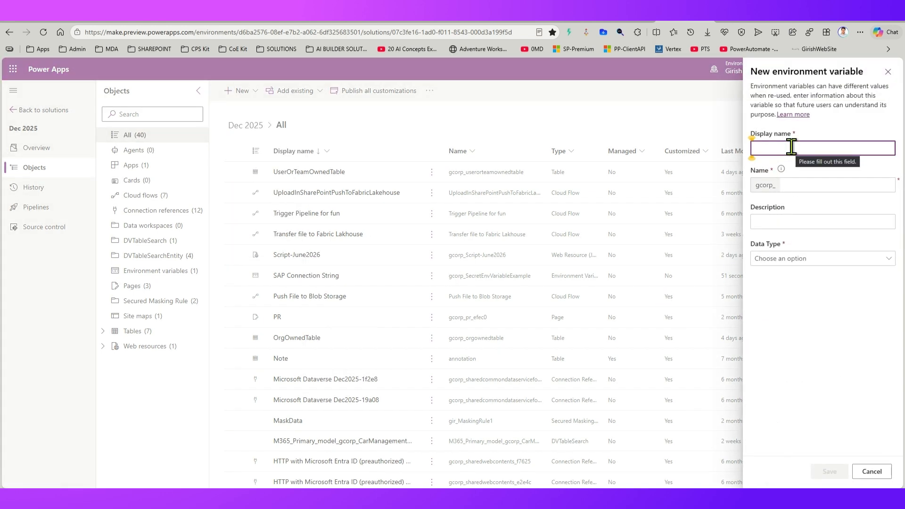
pyautogui.write('SQ')
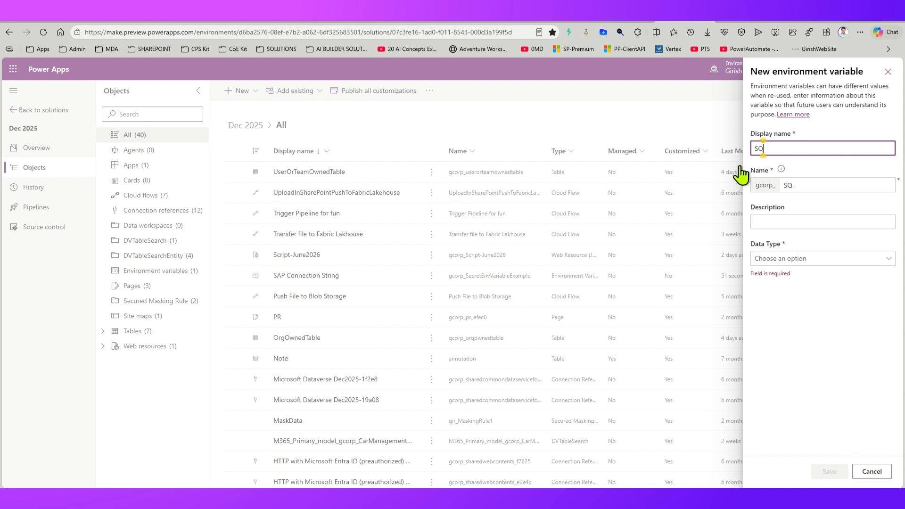
pyautogui.write('L Connection String')
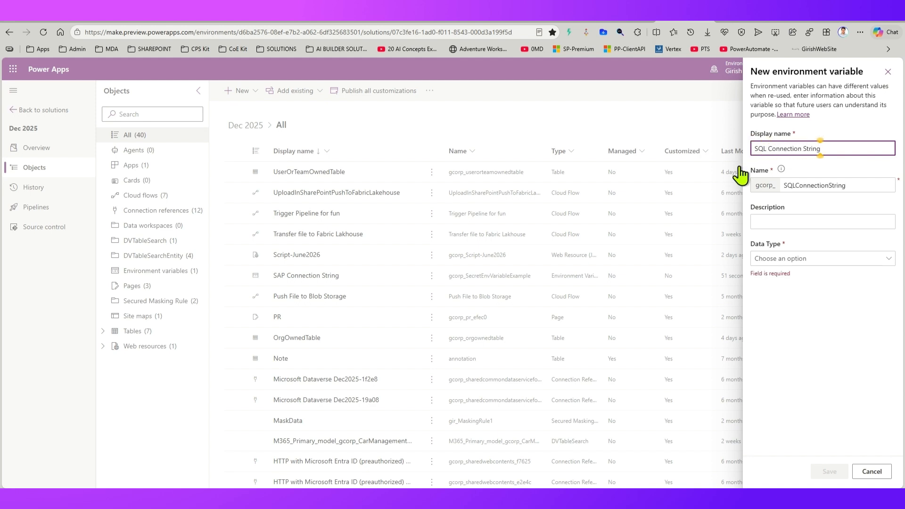
# Step: Give the environment variable the description "SQL Connection String values"
pyautogui.click(762, 222)
pyautogui.write('SQ')
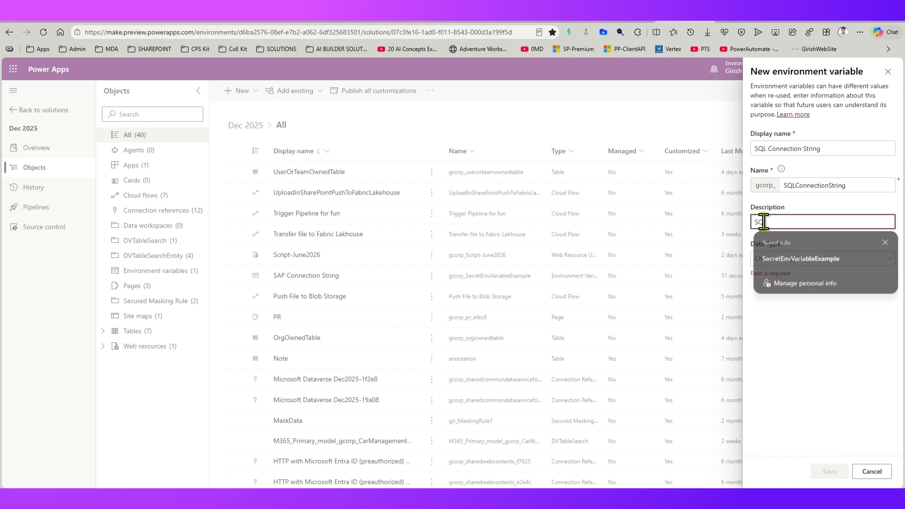
pyautogui.write('L Connection ')
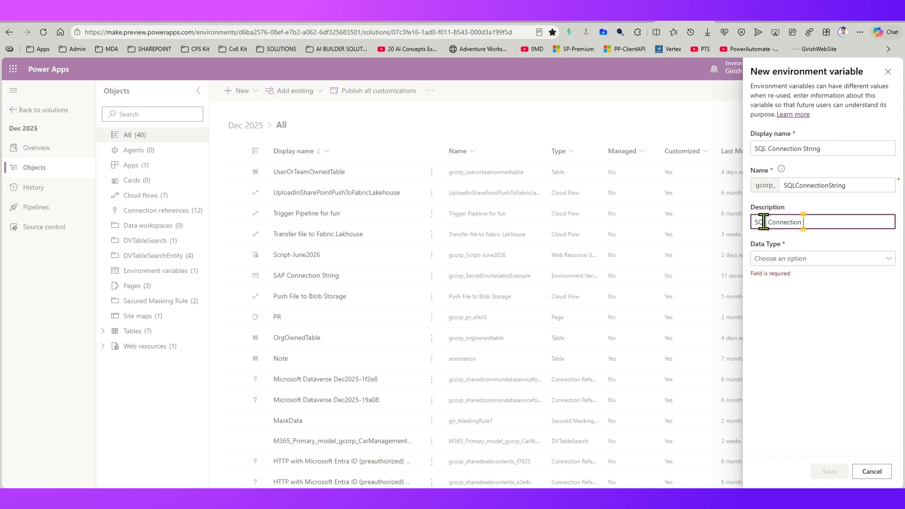
pyautogui.write('String values')
# Step: Set the variable's data type to Secret and its secret store to Azure Key Vault
pyautogui.click(783, 259)
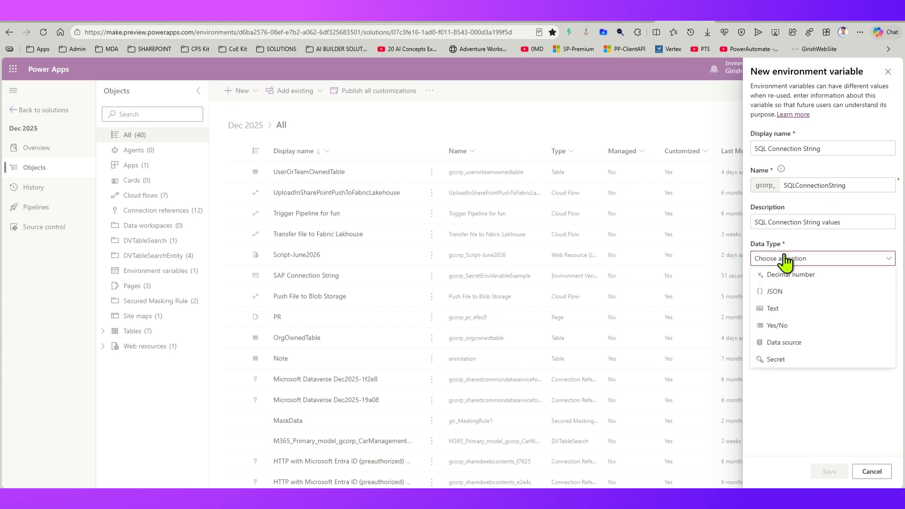
pyautogui.click(775, 360)
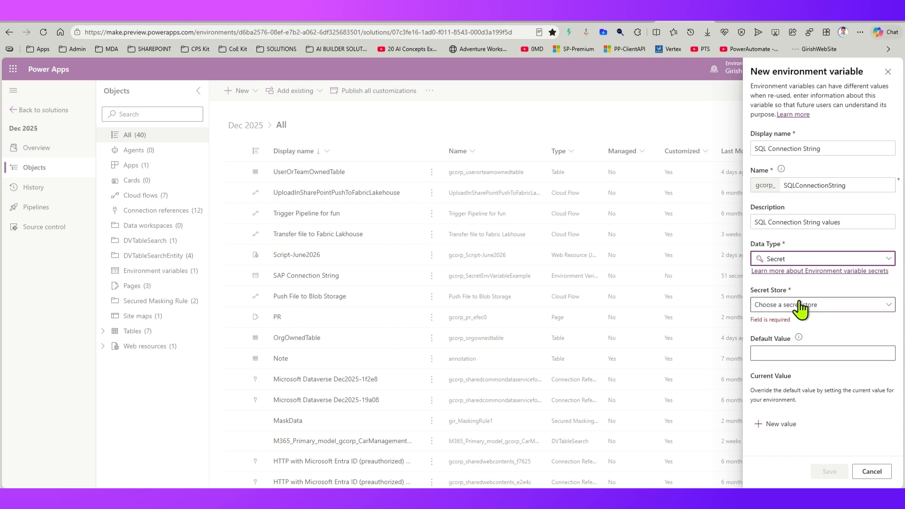
pyautogui.click(826, 304)
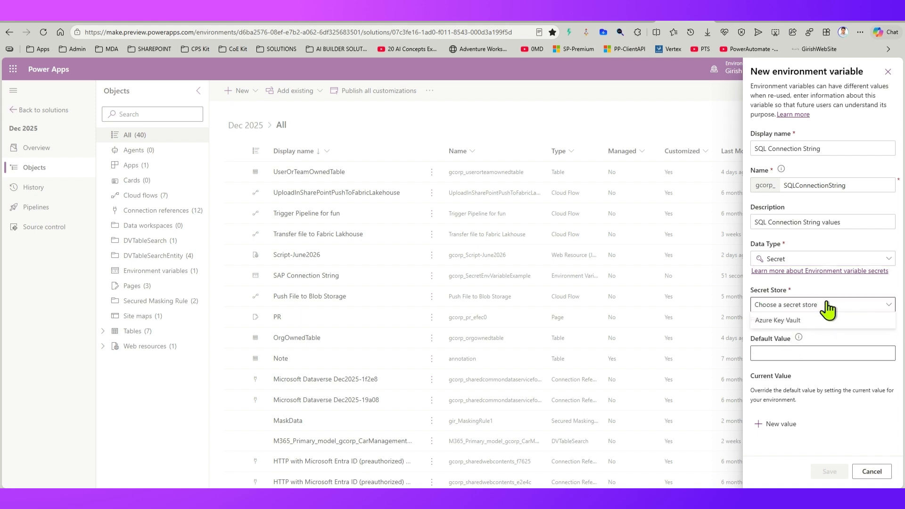
pyautogui.click(795, 322)
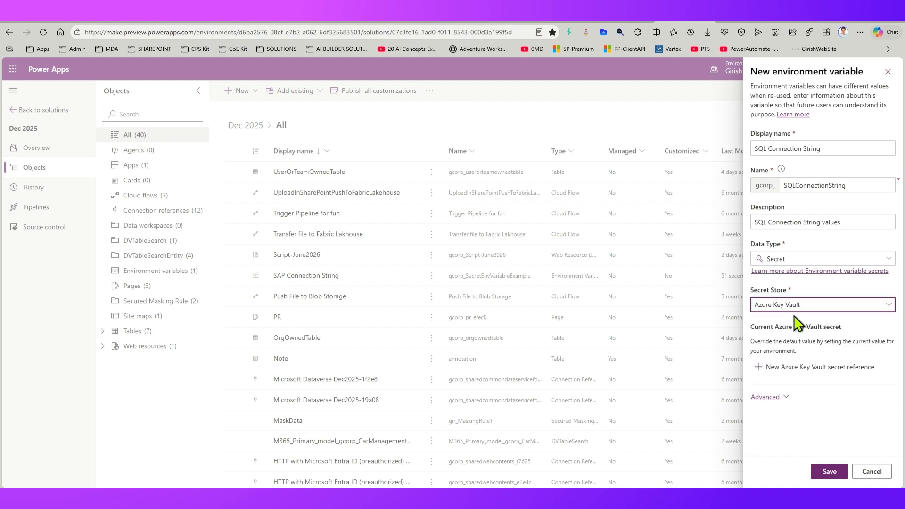
# Step: Reveal the advanced default value fields for the Azure Key Vault secret
pyautogui.click(781, 398)
pyautogui.scroll(-3, 782, 399)
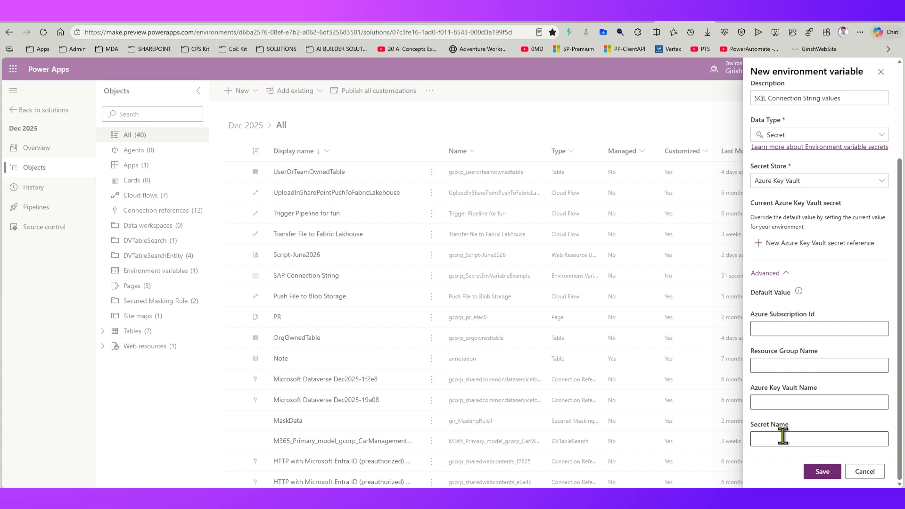
pyautogui.click(768, 329)
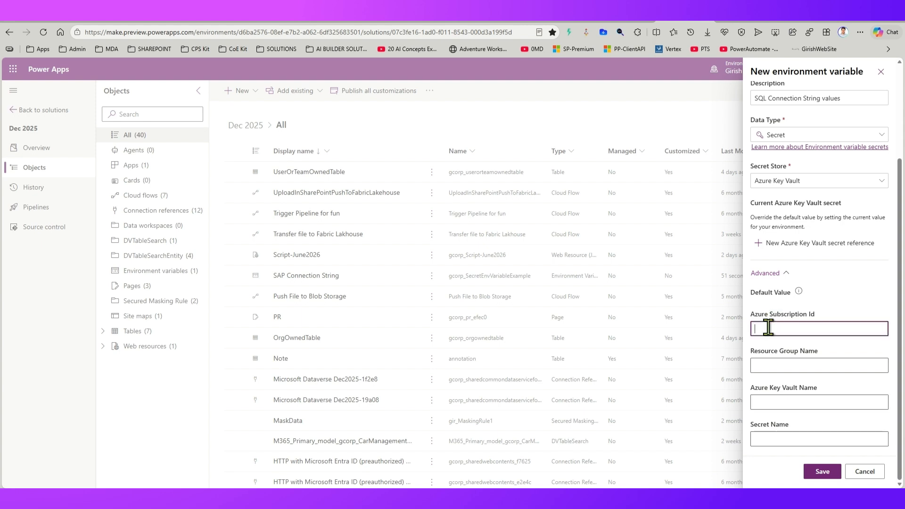
pyautogui.click(790, 307)
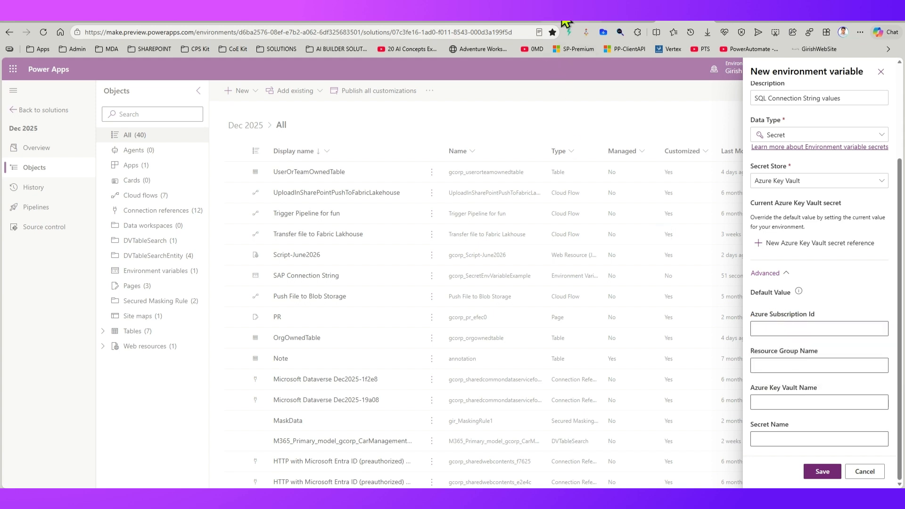
# Step: Switch to the Azure portal and review its directories and the tenant's Microsoft Entra ID overview
pyautogui.click(513, 21)
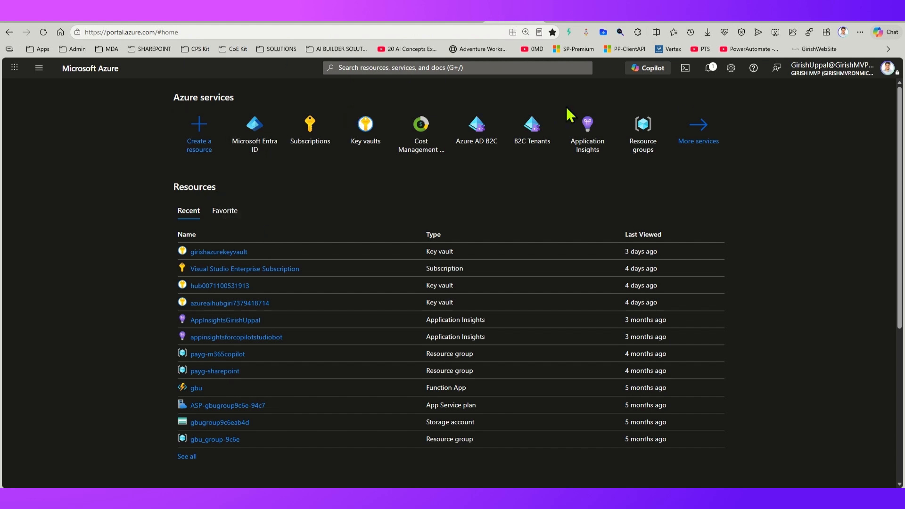
pyautogui.click(729, 69)
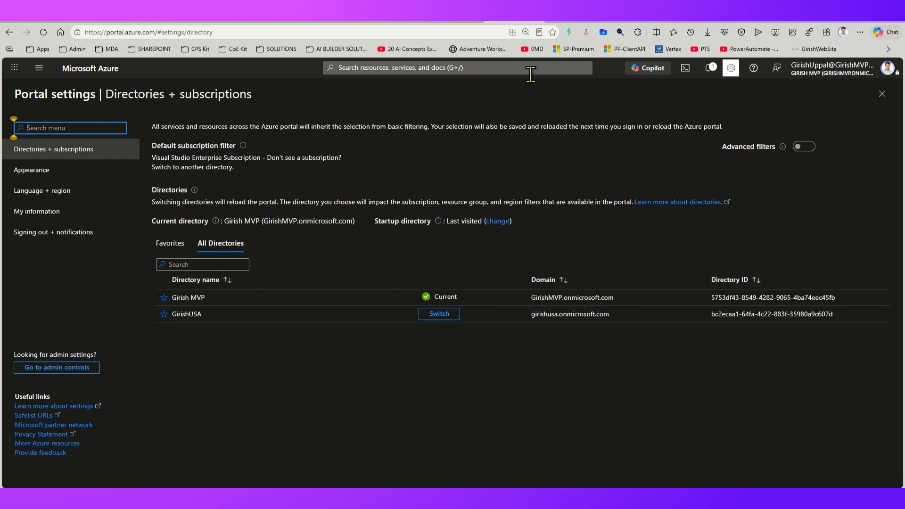
pyautogui.click(39, 69)
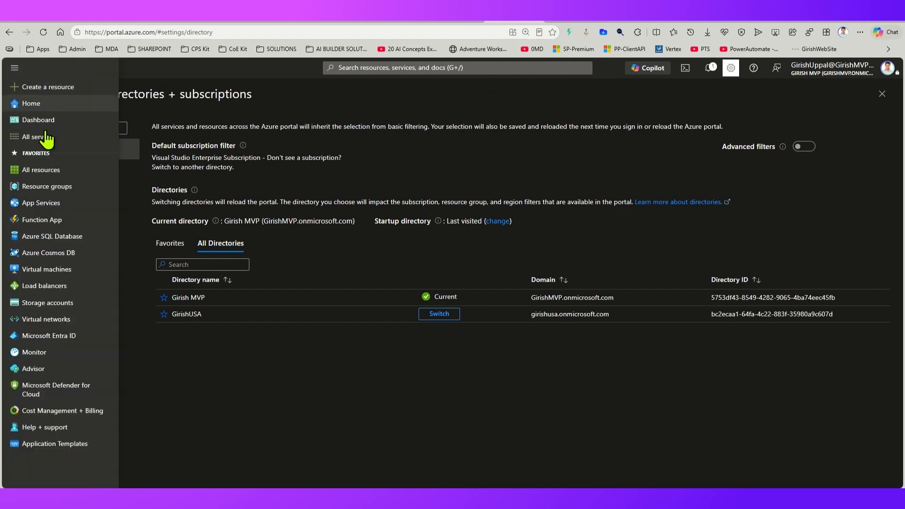
pyautogui.click(68, 336)
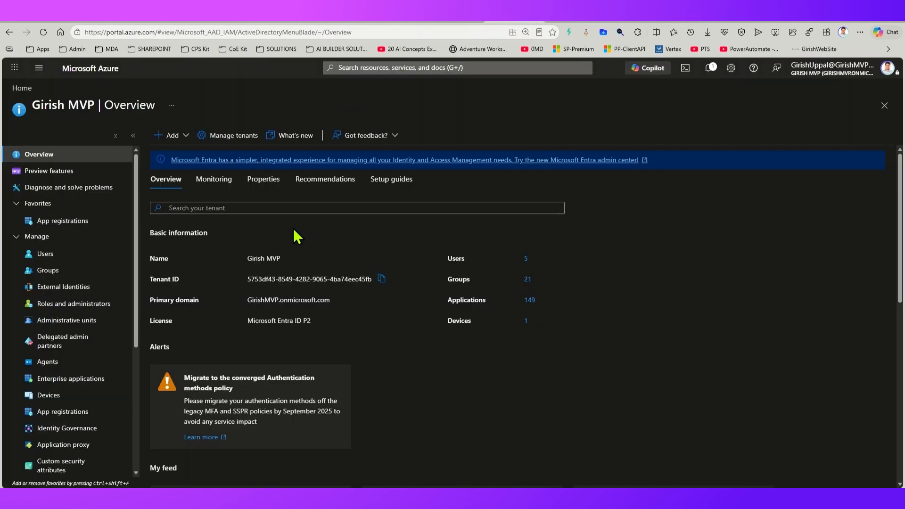
# Step: Look up the Azure subscription's ID in the portal and enter it as the Azure Subscription Id of the environment variable in Power Apps
pyautogui.click(349, 67)
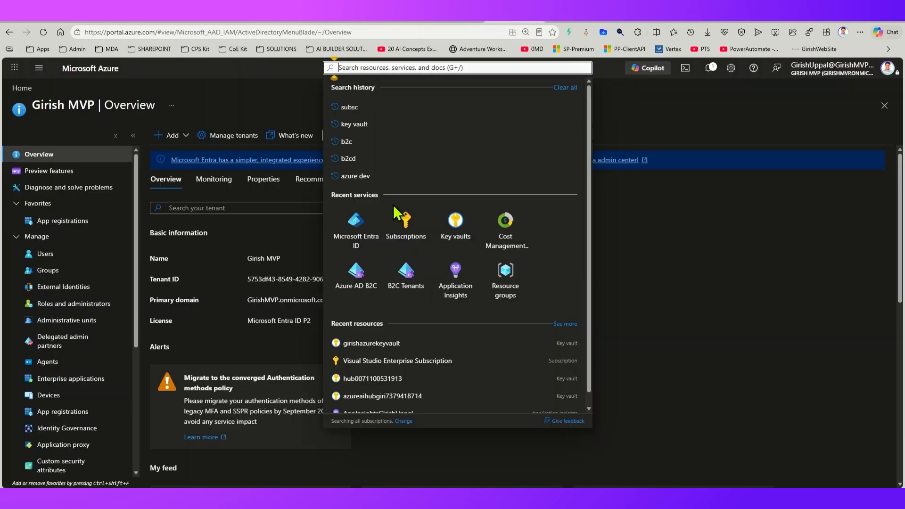
pyautogui.click(407, 223)
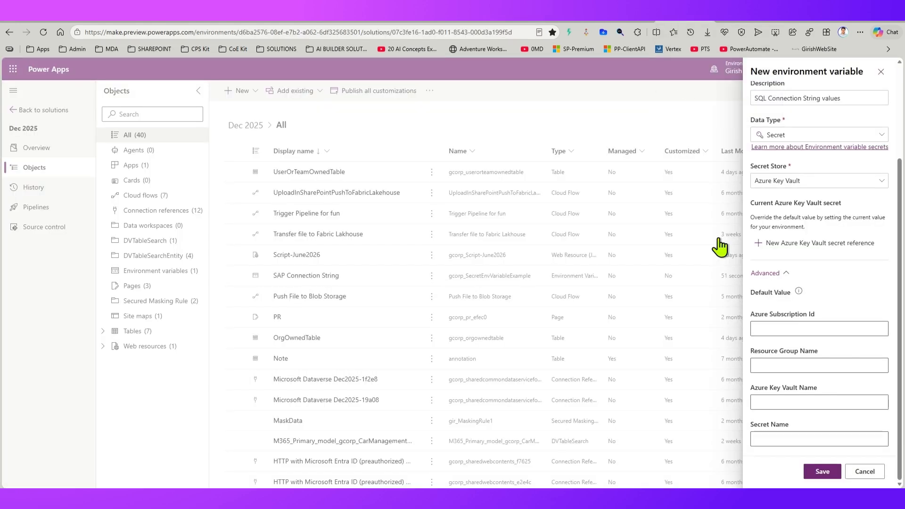
pyautogui.click(754, 328)
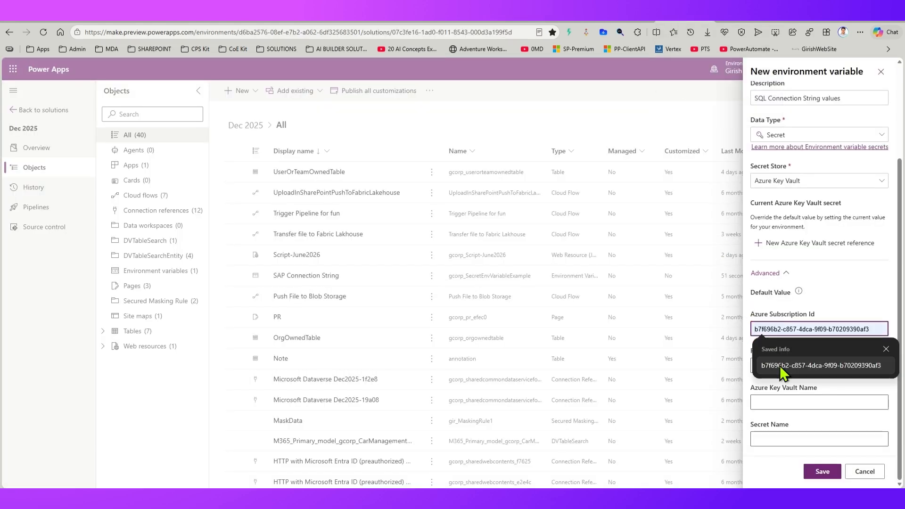
pyautogui.click(780, 365)
# Step: Switch to the Azure portal and open the resource providers of the Visual Studio Enterprise Subscription
pyautogui.click(568, 20)
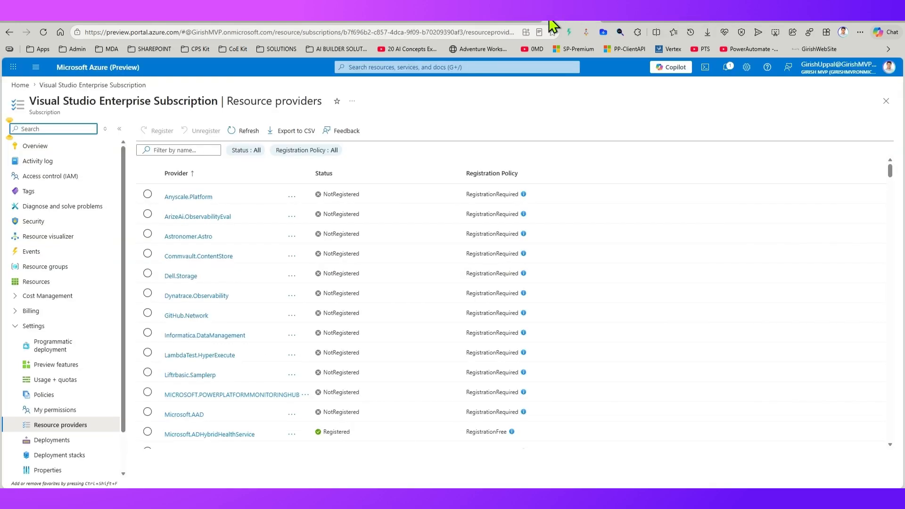
pyautogui.click(517, 22)
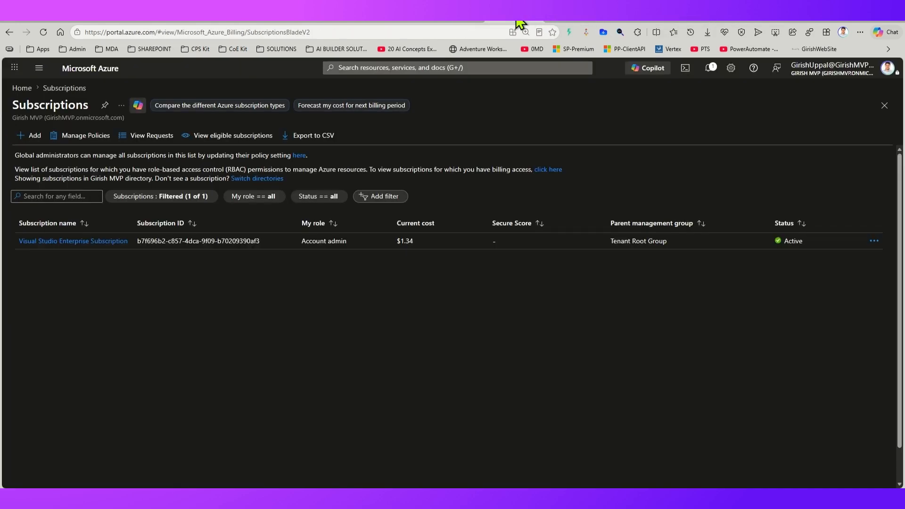
pyautogui.click(99, 242)
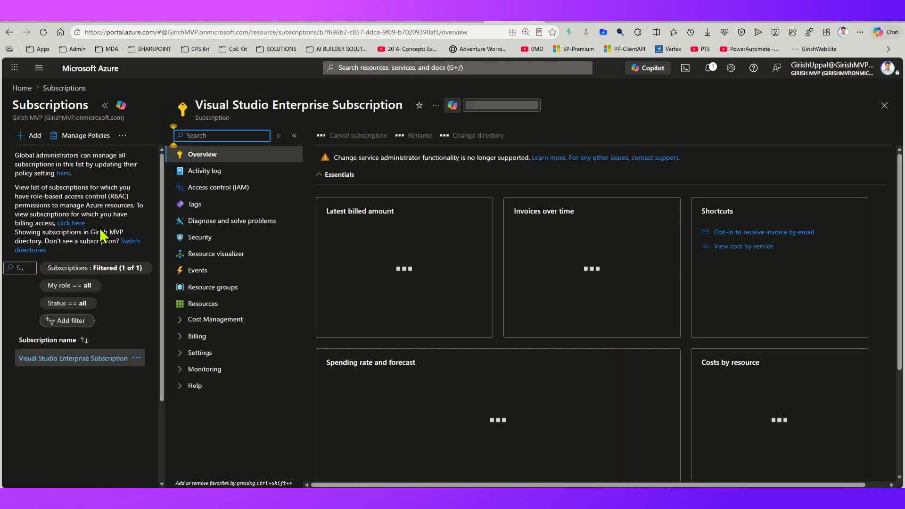
pyautogui.click(183, 357)
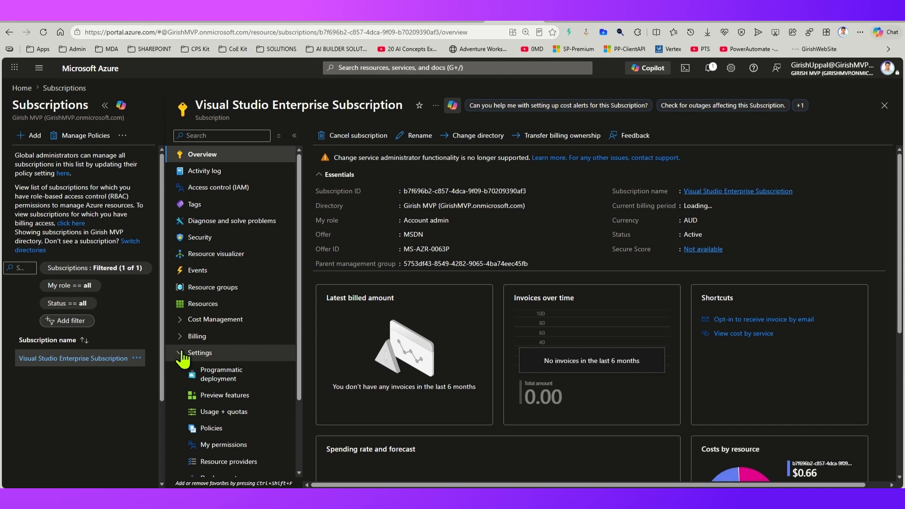
pyautogui.click(229, 462)
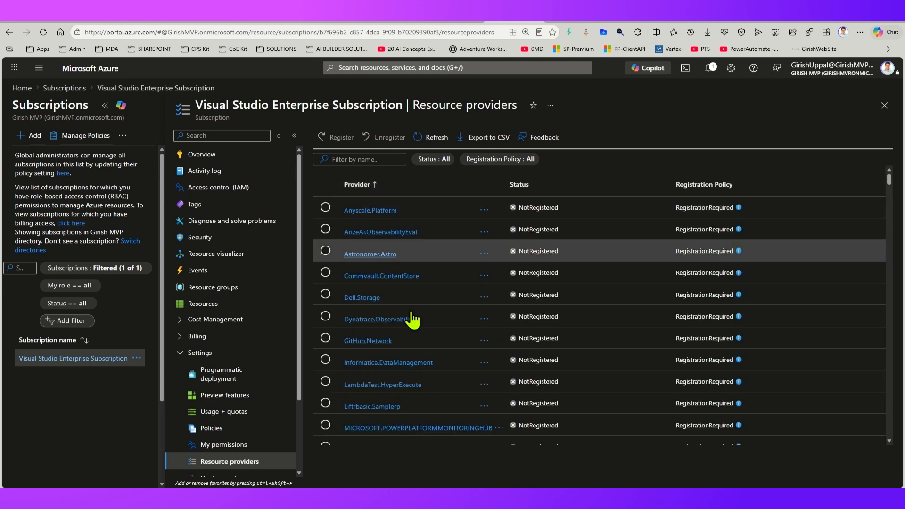
# Step: Filter the resource providers by "power" and check the registration status and options of Microsoft.PowerPlatform
pyautogui.scroll(-4, 418, 431)
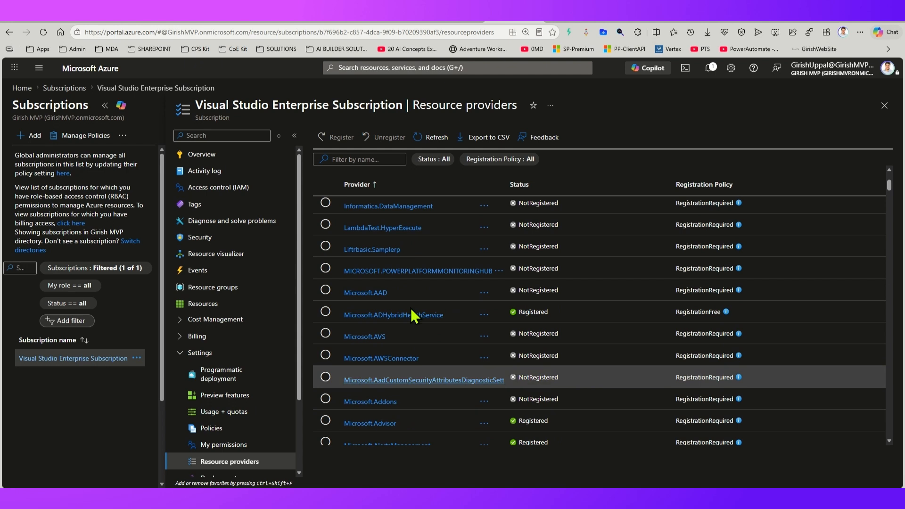
pyautogui.click(388, 160)
pyautogui.write('power')
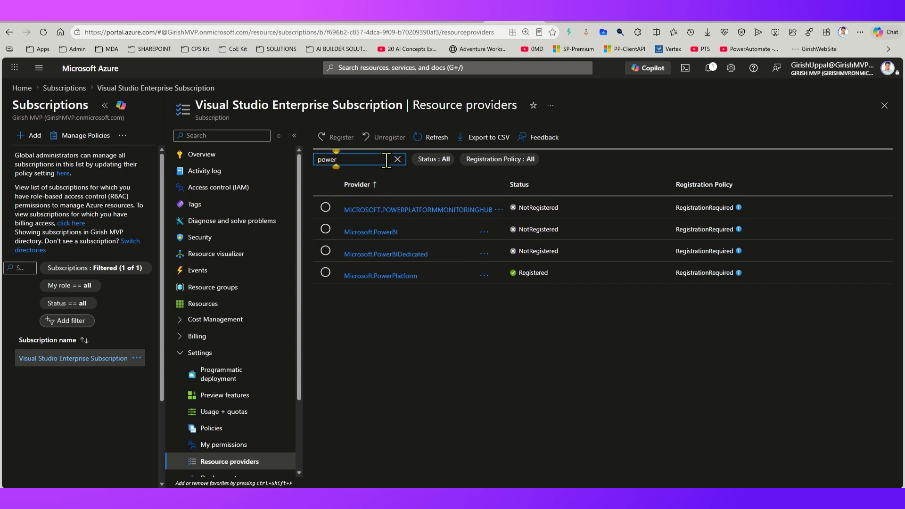
pyautogui.click(326, 273)
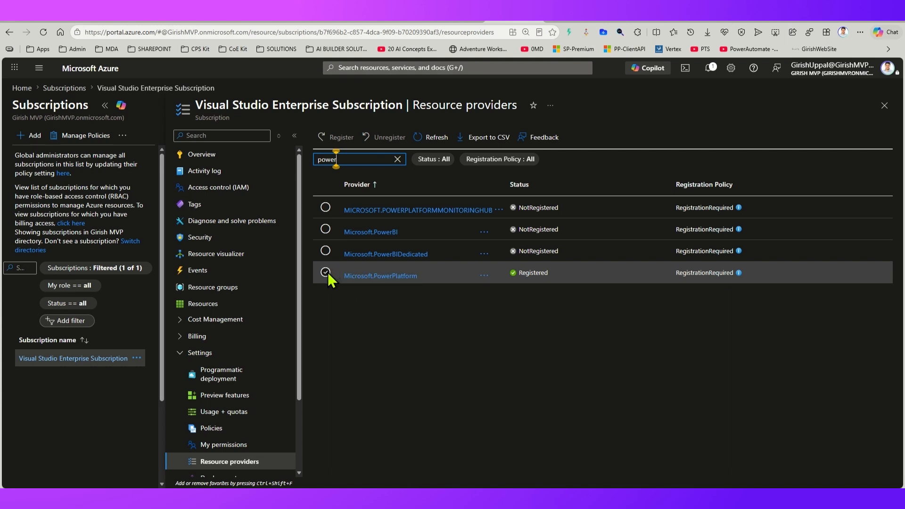
pyautogui.click(484, 276)
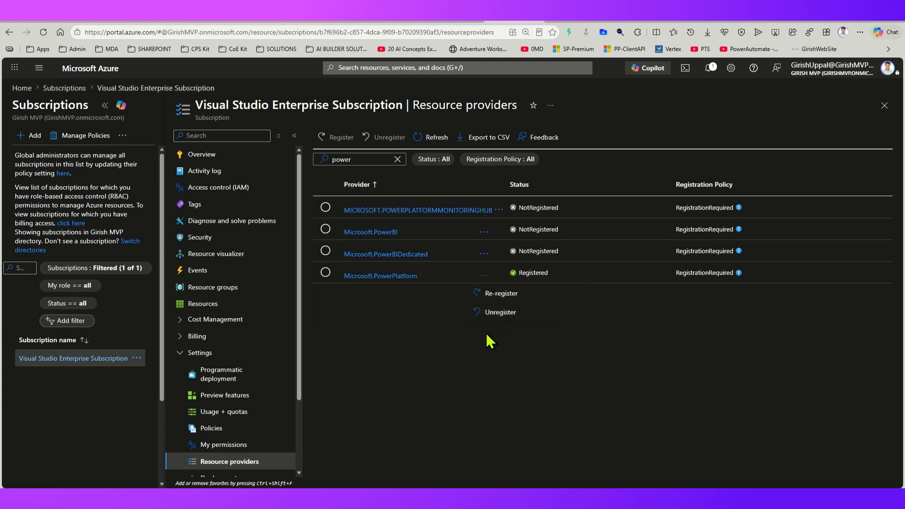
pyautogui.click(501, 313)
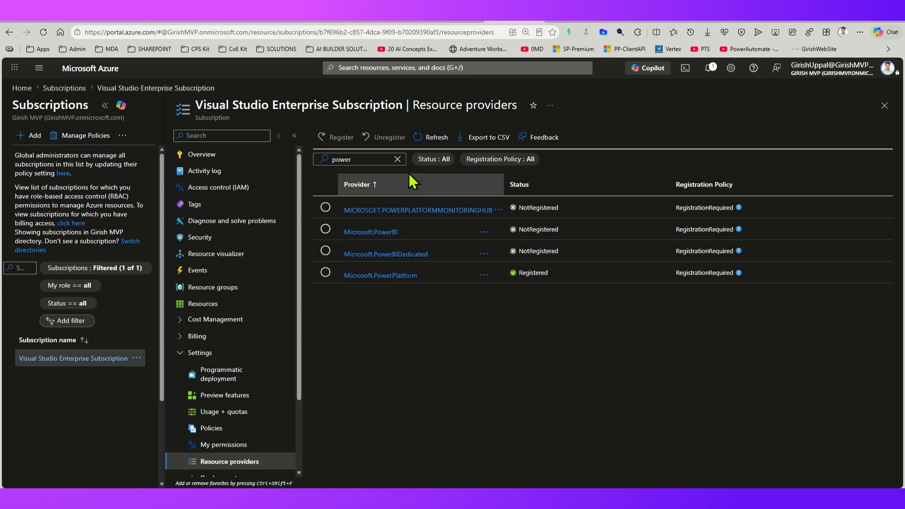
# Step: Clear the provider filter and view the registration options for the unregistered provider Dynatrace.Observability
pyautogui.click(398, 159)
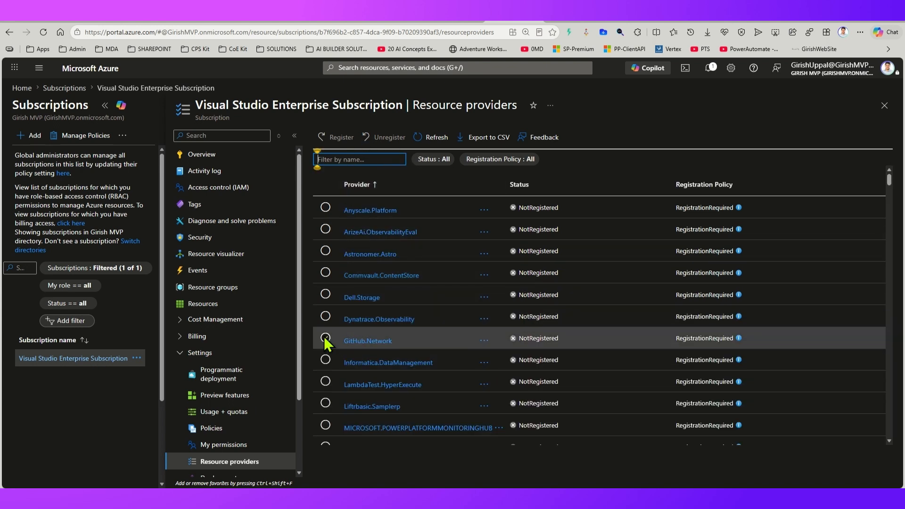
pyautogui.click(325, 315)
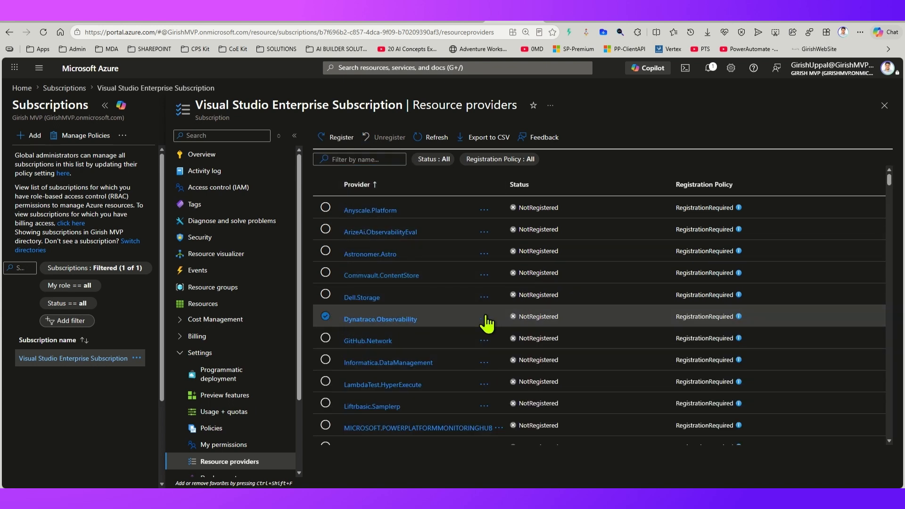
pyautogui.click(485, 319)
pyautogui.click(325, 317)
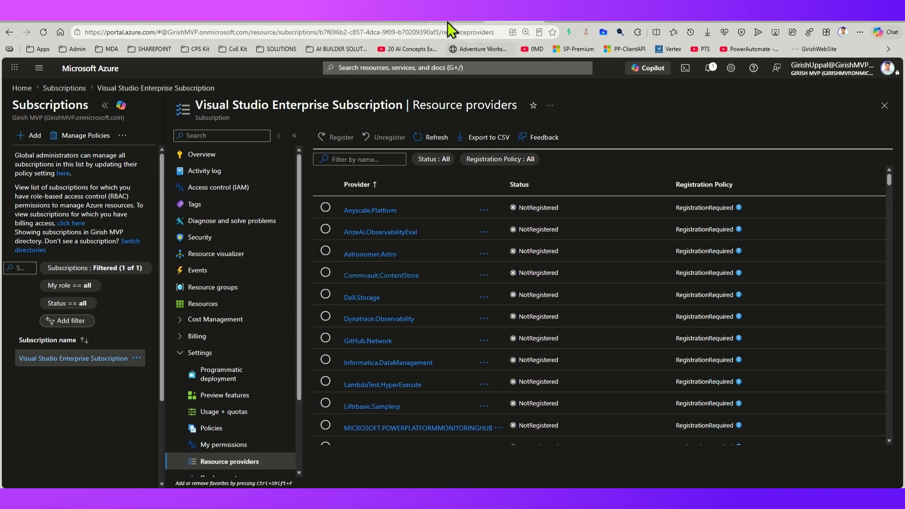
# Step: Open the key vaults service and review the basic settings required for creating a new key vault
pyautogui.click(332, 67)
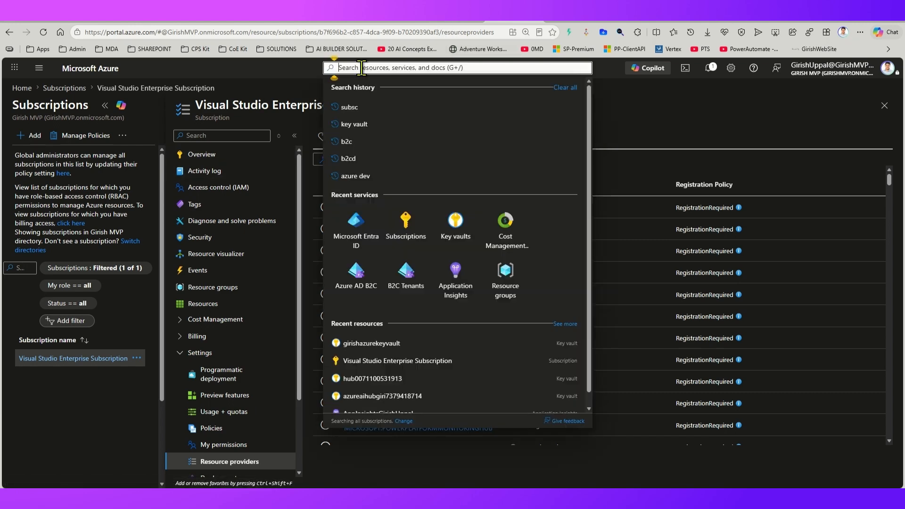
pyautogui.click(425, 225)
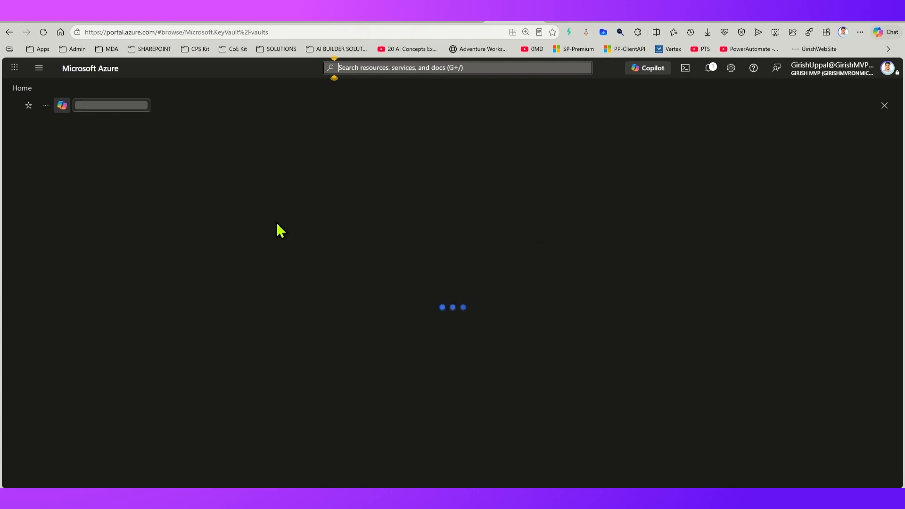
pyautogui.click(31, 142)
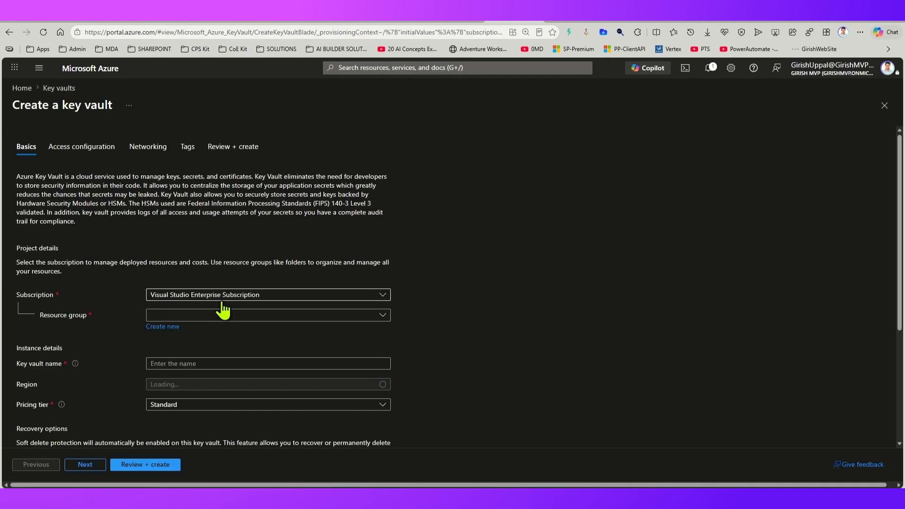
pyautogui.scroll(-2, 253, 306)
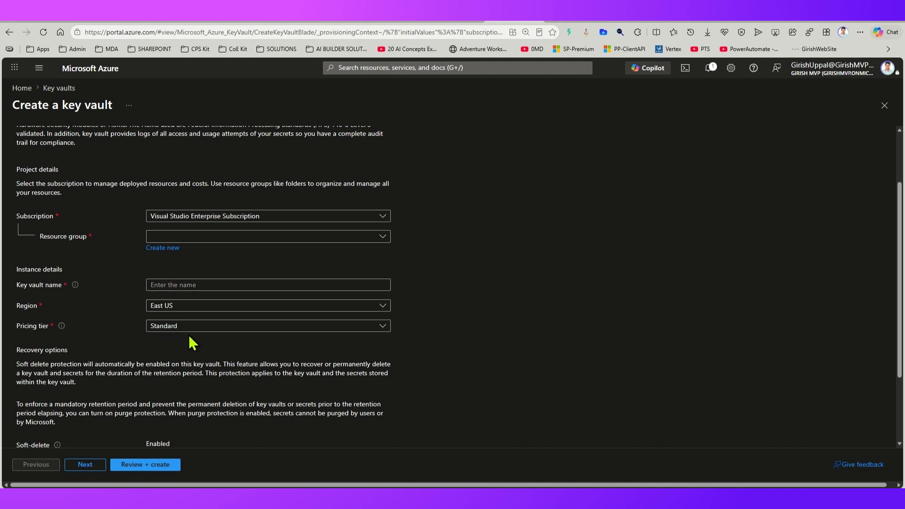
pyautogui.scroll(3, 188, 278)
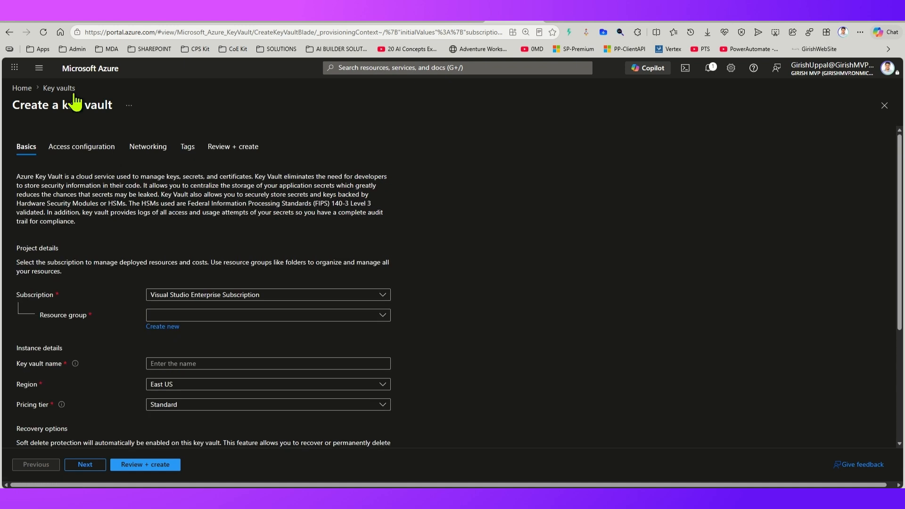
# Step: Open the existing vault girishazurekeyvault and enter its name as the Azure Key Vault Name of the environment variable in Power Apps
pyautogui.click(59, 88)
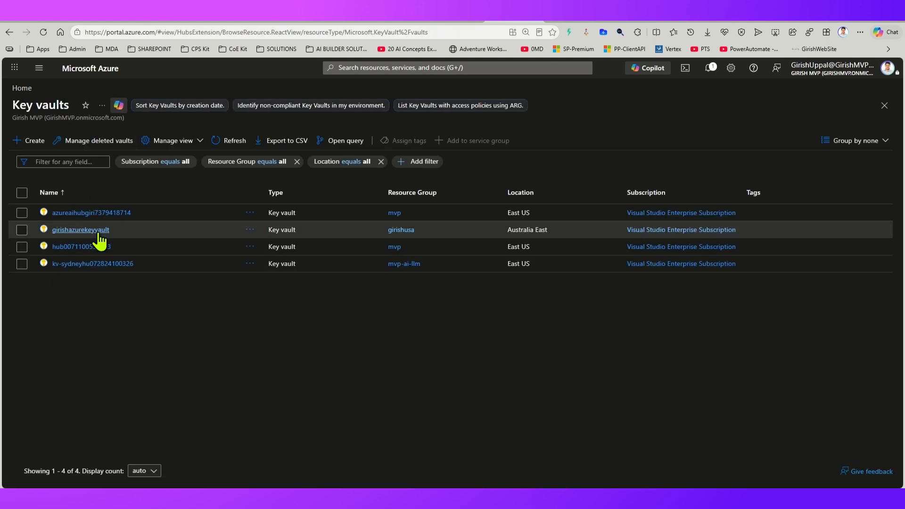
pyautogui.click(80, 230)
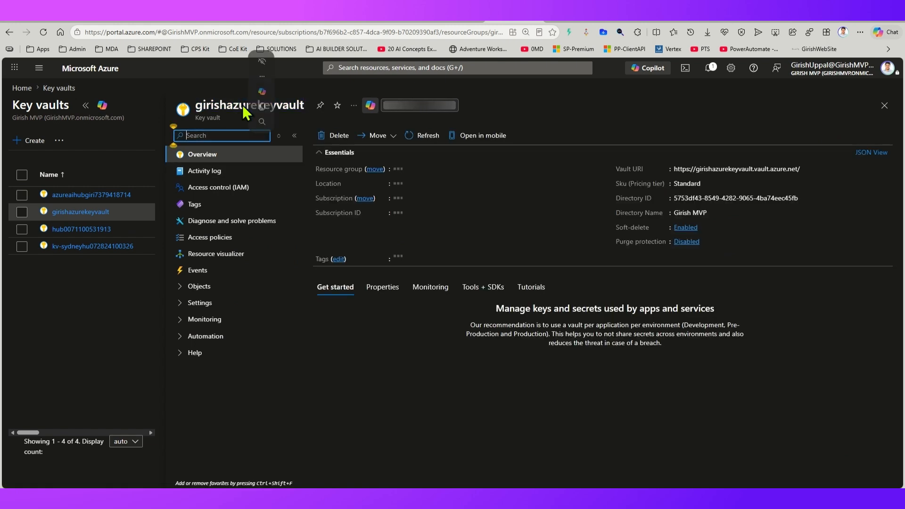
pyautogui.click(680, 14)
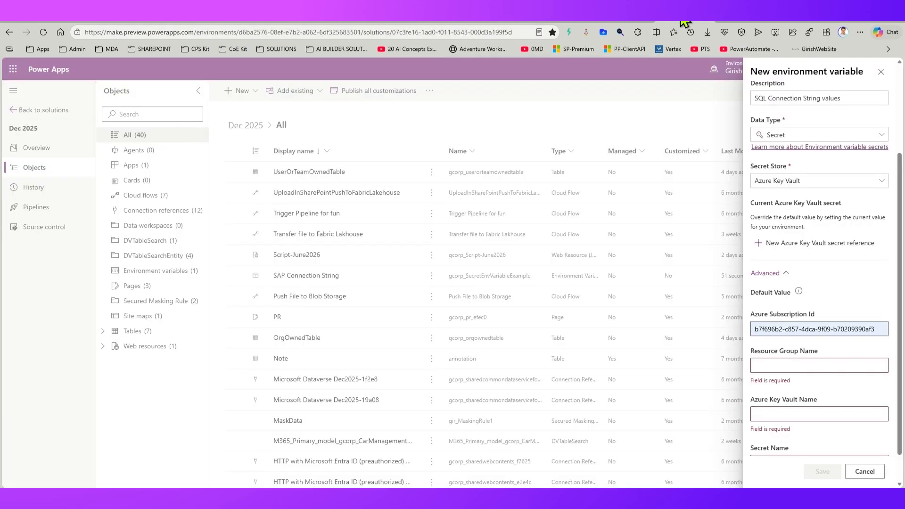
pyautogui.scroll(-1, 787, 414)
pyautogui.click(772, 377)
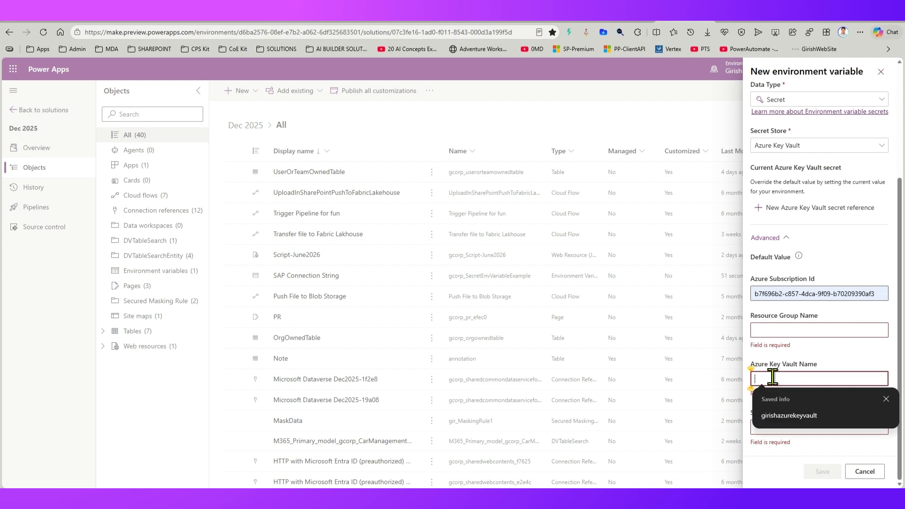
pyautogui.click(777, 408)
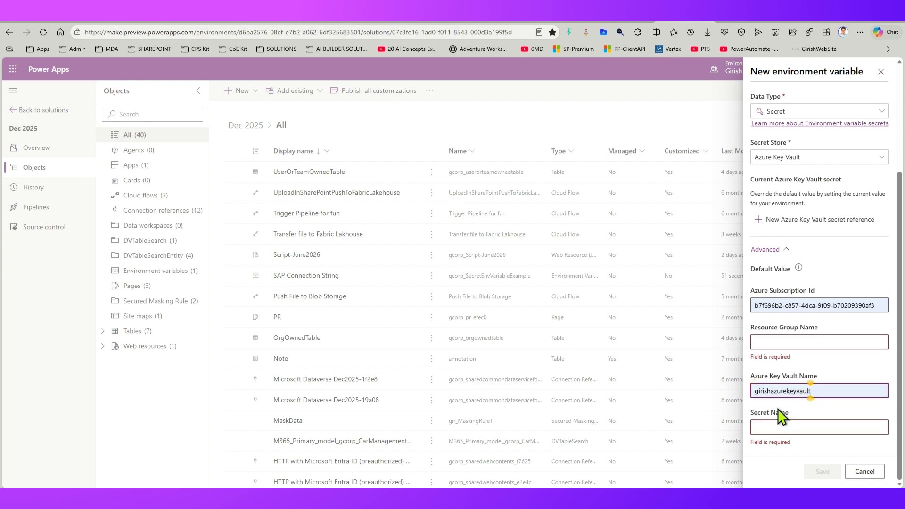
# Step: Look up the key vault's resource group in the Azure portal and enter girishusa as the Resource Group Name in Power Apps
pyautogui.click(511, 22)
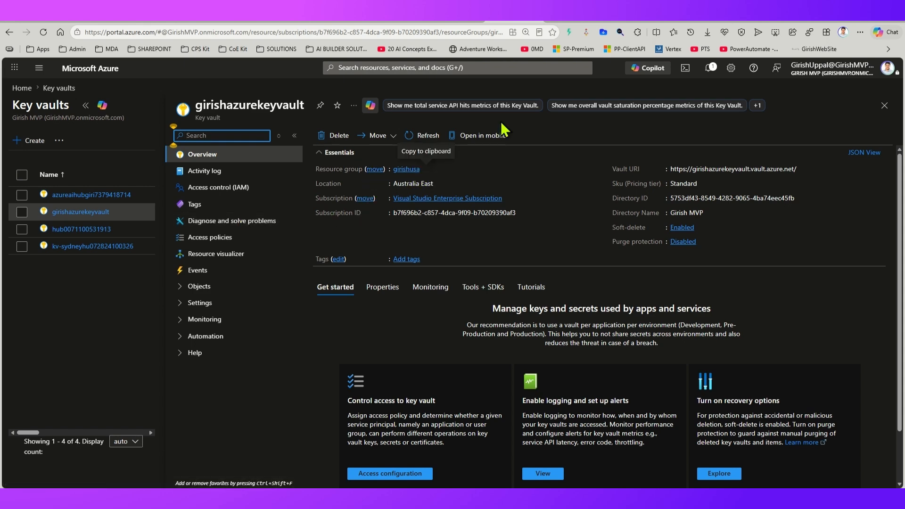
pyautogui.click(679, 23)
pyautogui.click(773, 341)
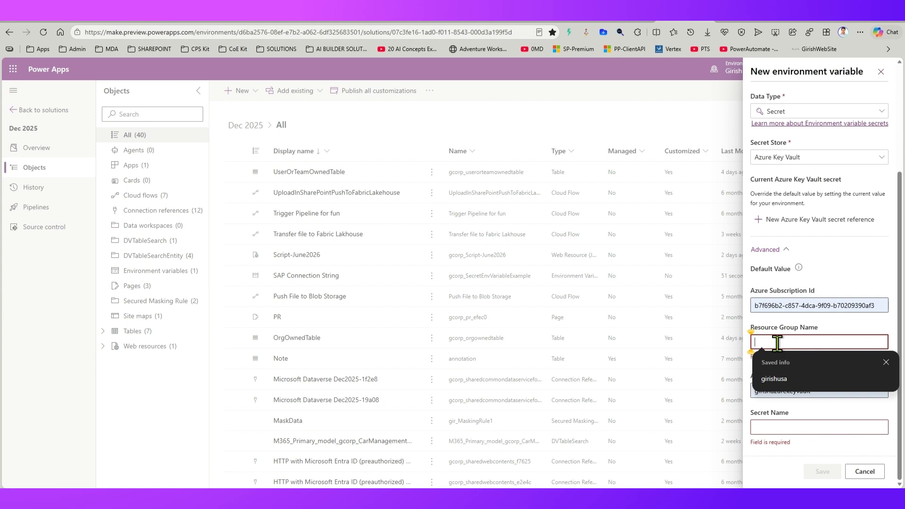
pyautogui.click(784, 380)
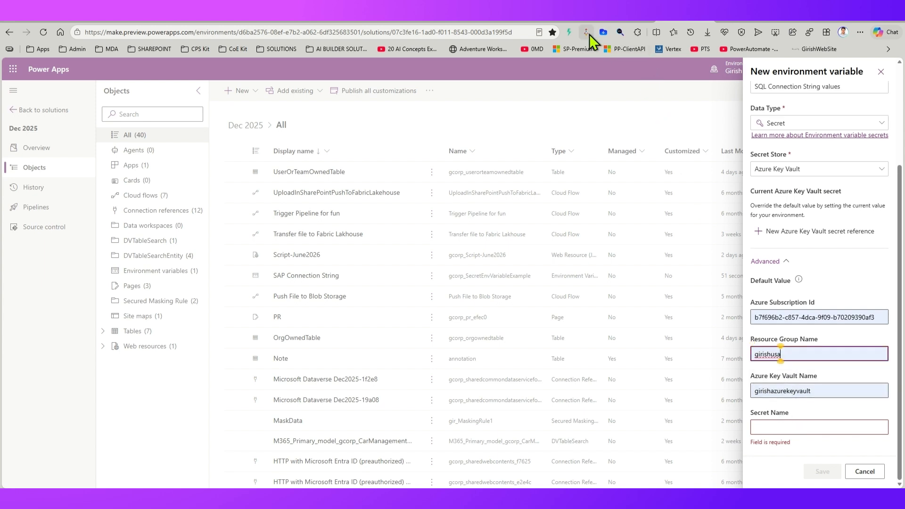
# Step: Switch to the Azure portal and view the keys, certificates and secrets stored in girishazurekeyvault, ending on the secrets
pyautogui.click(511, 19)
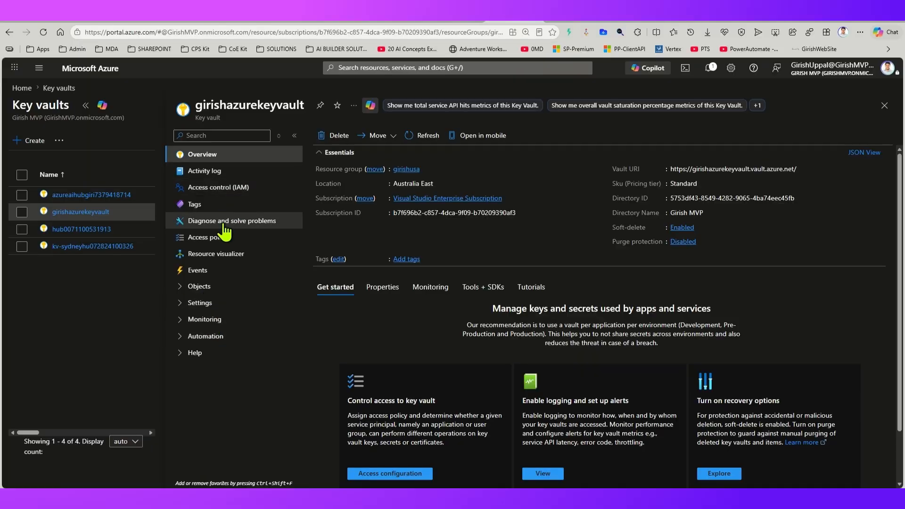
pyautogui.click(192, 288)
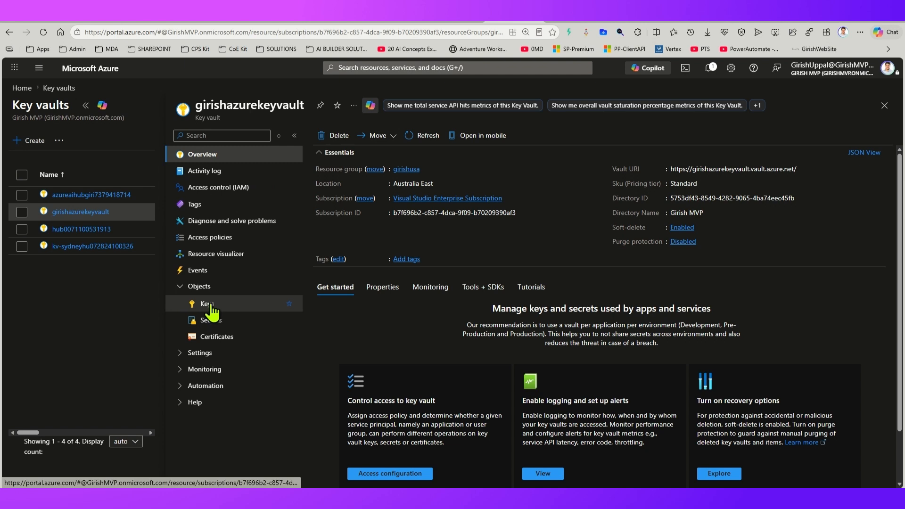
pyautogui.click(210, 307)
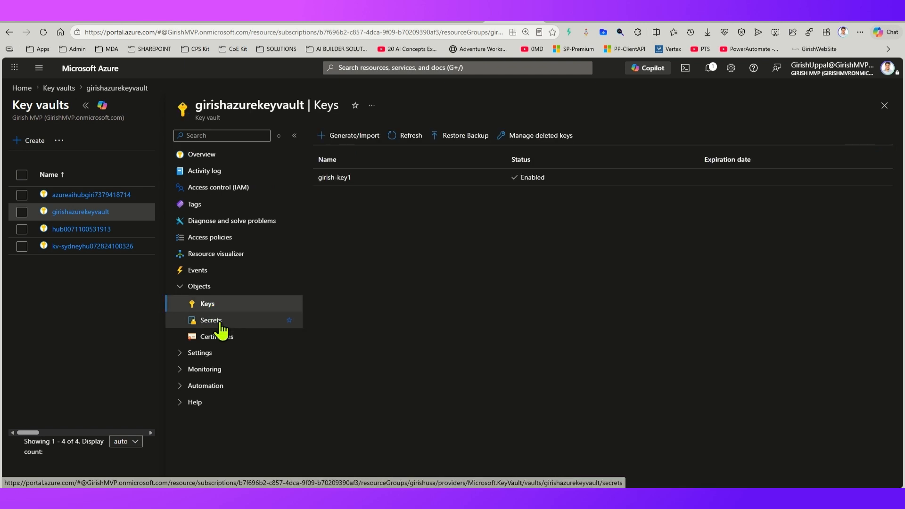
pyautogui.click(220, 324)
pyautogui.click(229, 339)
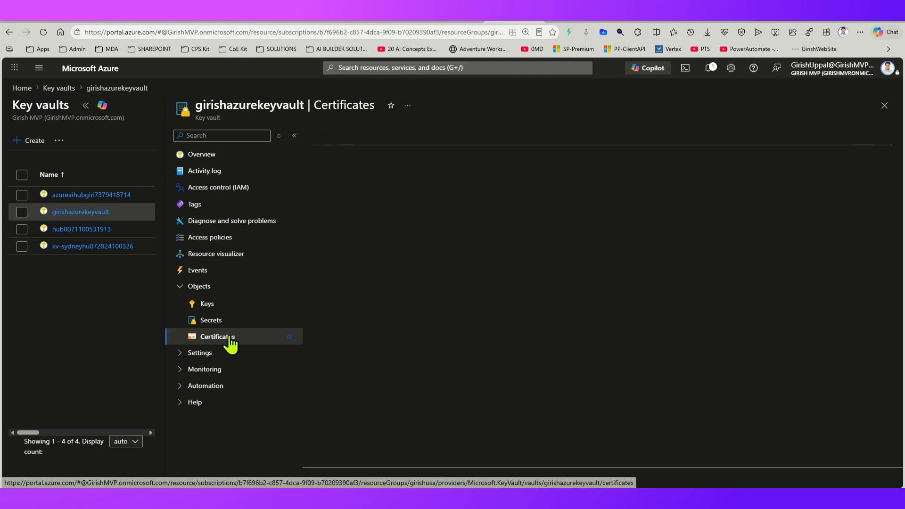
pyautogui.click(226, 321)
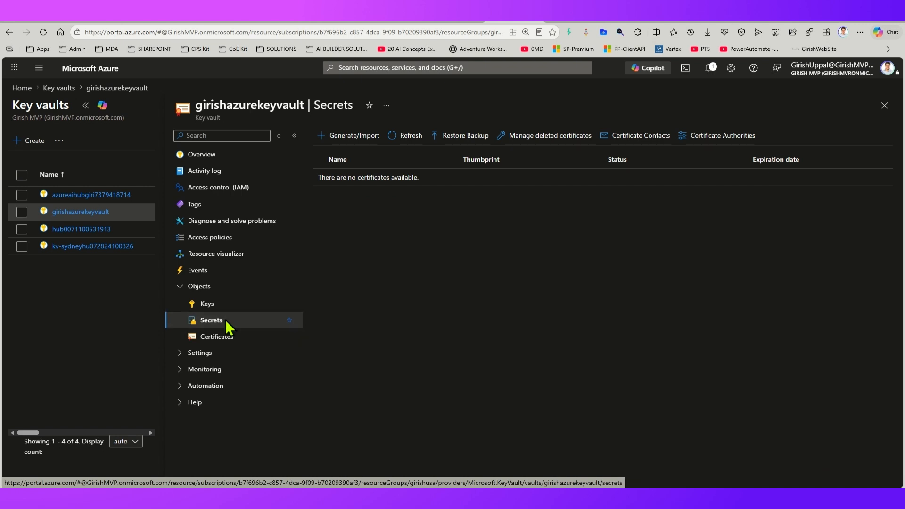
# Step: Fill in a new manual secret named girish-sql-secret, enter the connection string as its secret value, and check the value unmasked
pyautogui.click(372, 138)
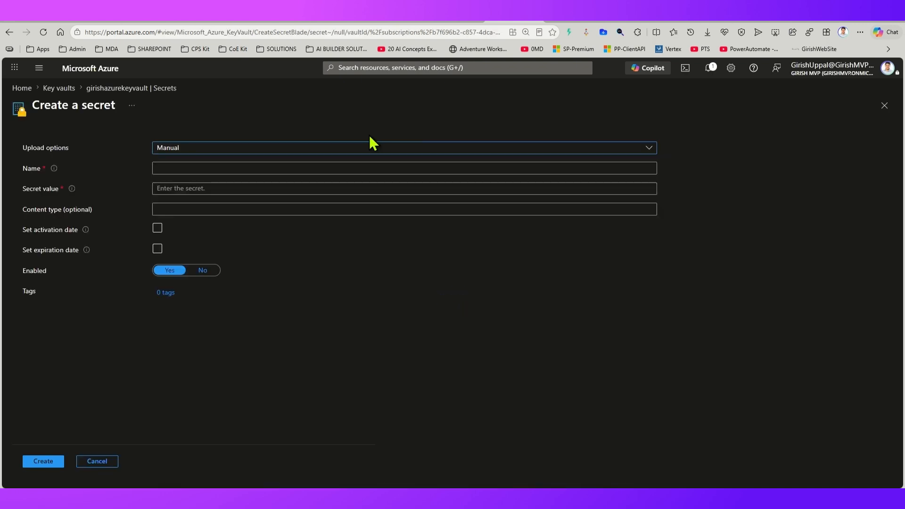
pyautogui.click(258, 154)
pyautogui.click(259, 154)
pyautogui.click(202, 168)
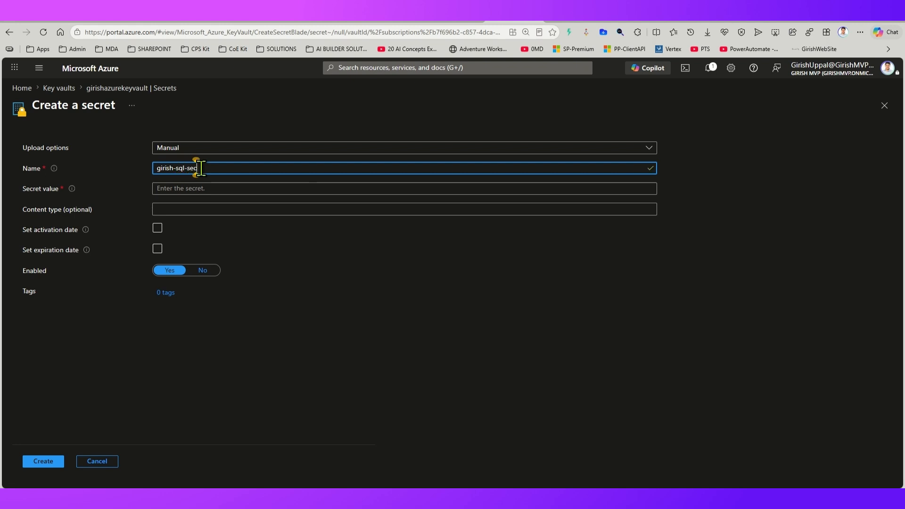
pyautogui.press('Tab')
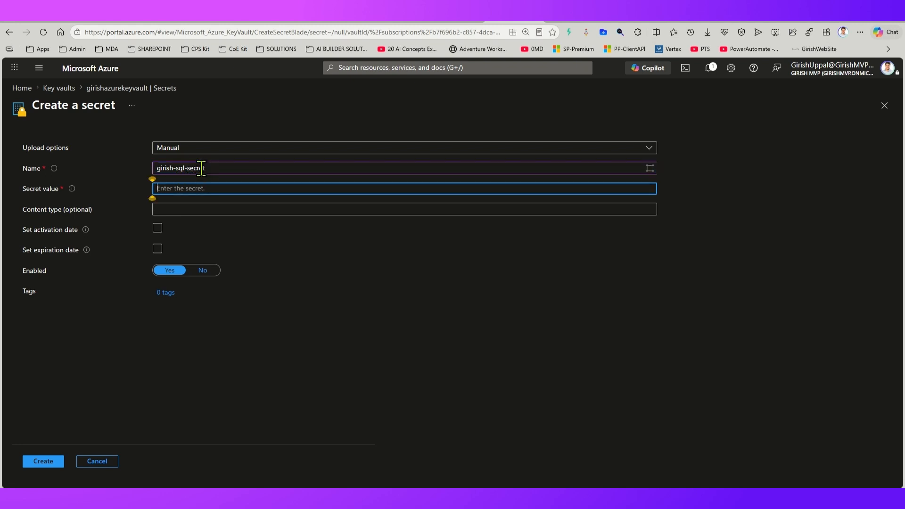
pyautogui.write('••')
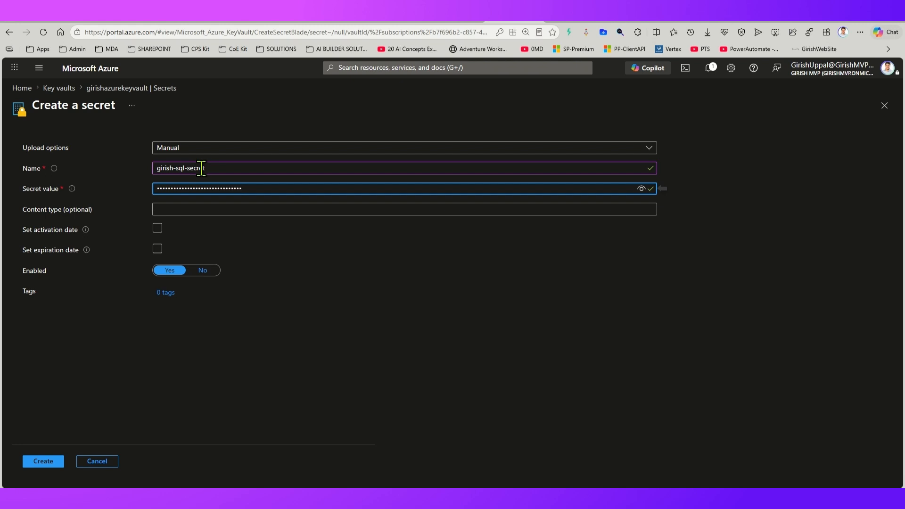
pyautogui.click(641, 189)
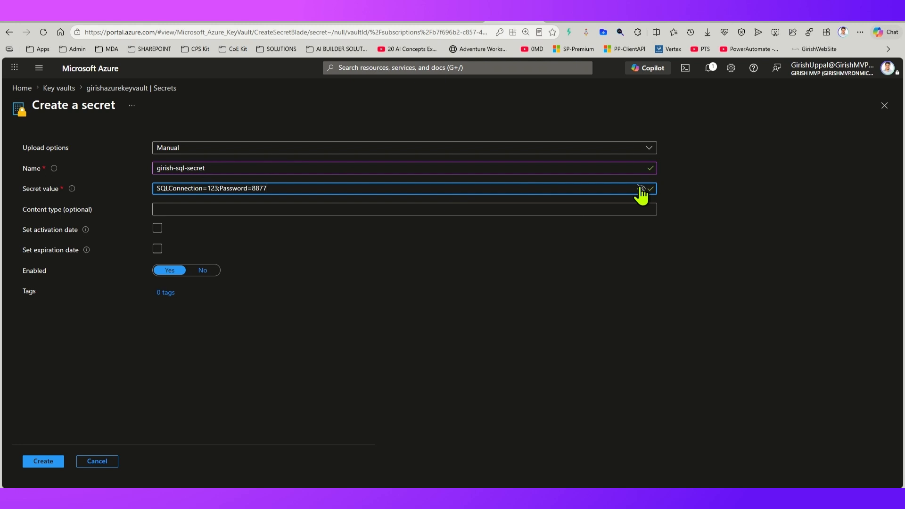
pyautogui.click(641, 188)
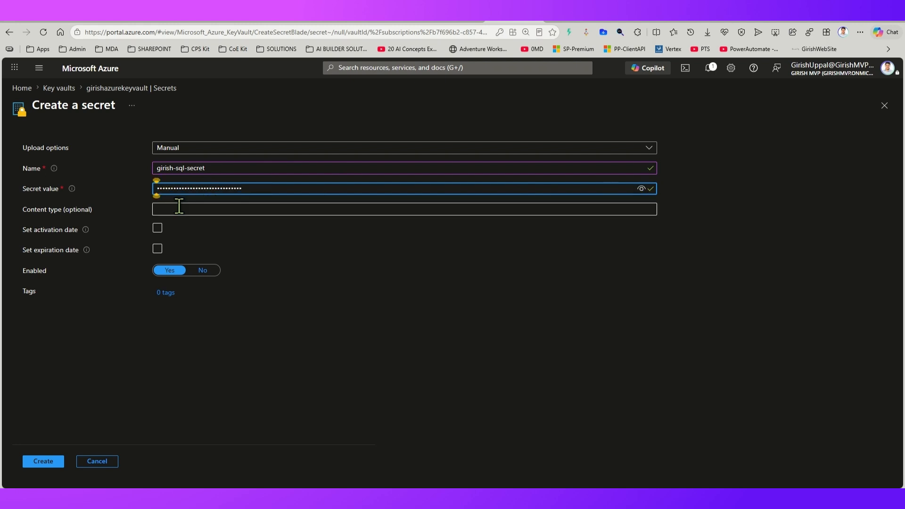
# Step: Create the secret without an activation date and decline the browser's offer to save its value as a password
pyautogui.click(157, 228)
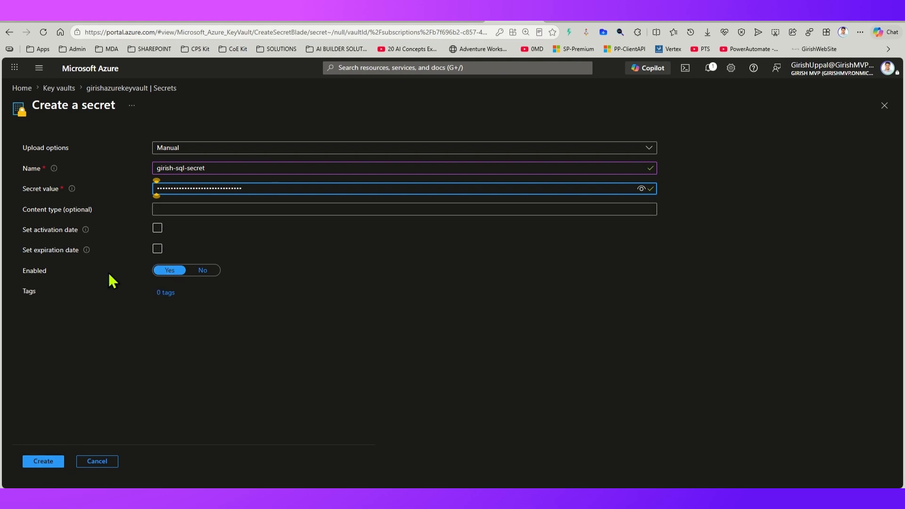
pyautogui.click(38, 465)
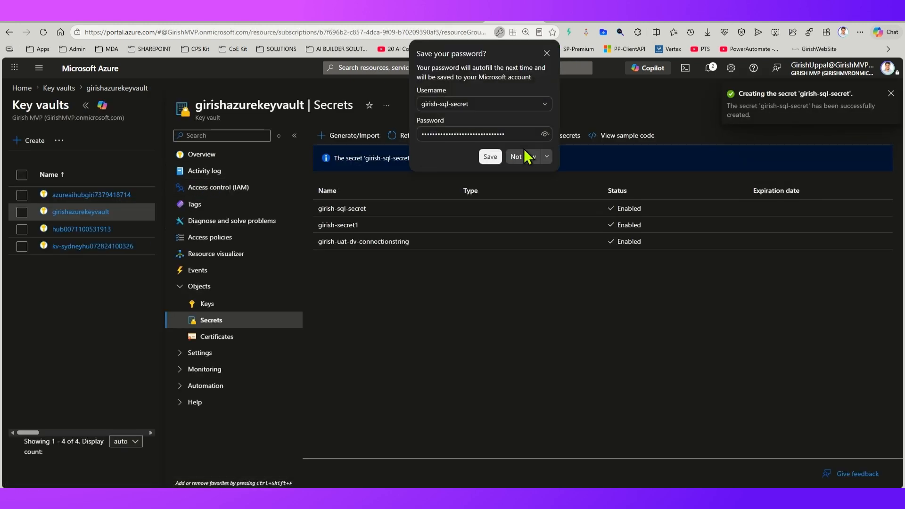
pyautogui.click(526, 156)
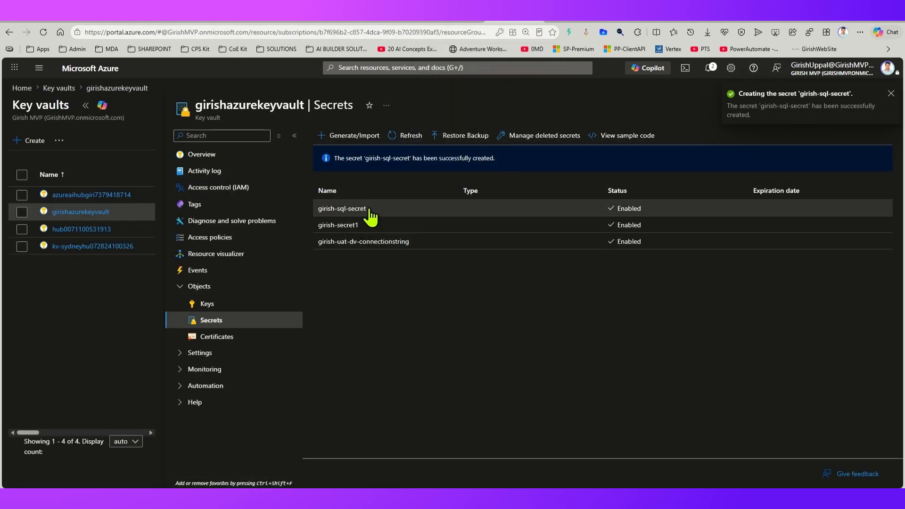
# Step: Copy the name girish-sql-secret from the vault and paste it as the Secret Name of the environment variable in Power Apps
pyautogui.moveTo(367, 210); pyautogui.dragTo(315, 212)
pyautogui.hotkey('ctrl', 'c')
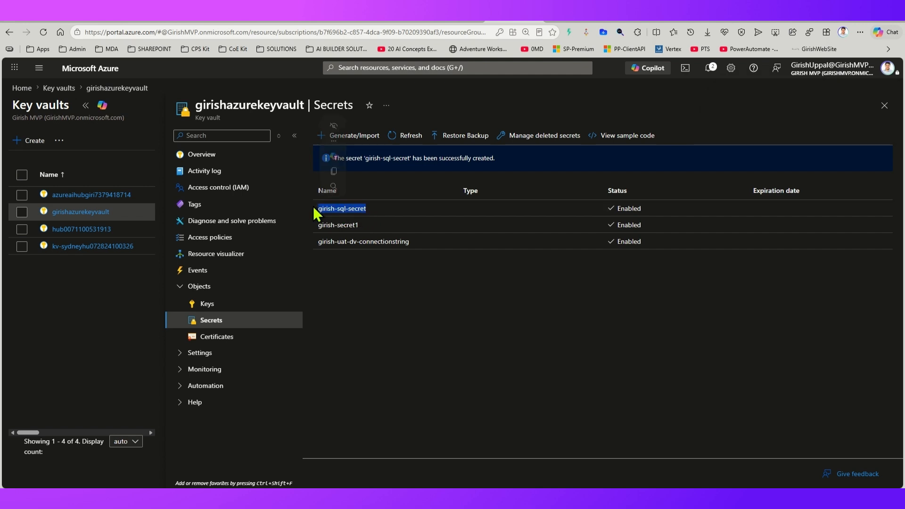
pyautogui.click(695, 19)
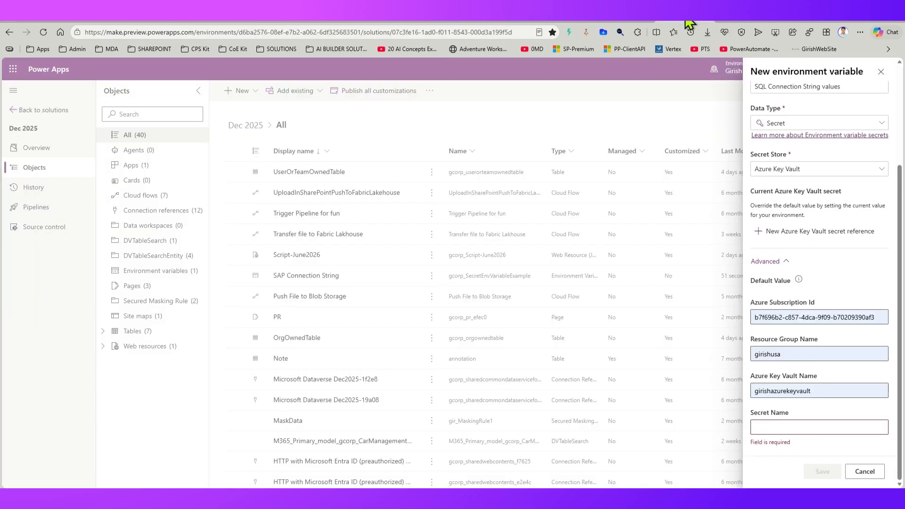
pyautogui.click(769, 427)
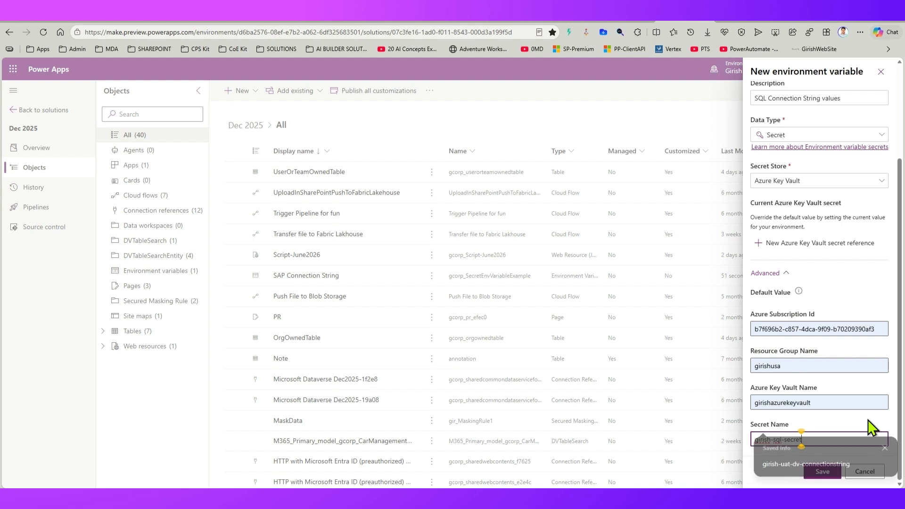
pyautogui.hotkey('ctrl', 'v')
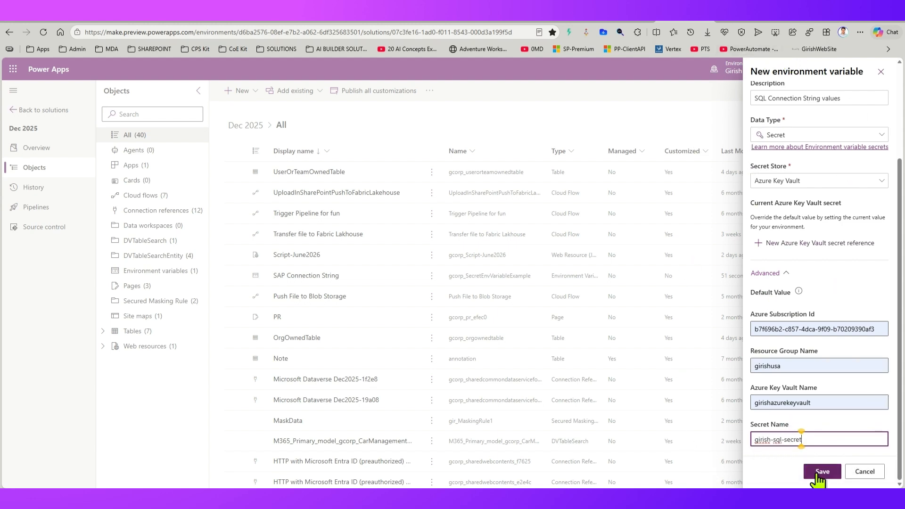
# Step: Switch to the Azure portal and view the role assignments in the access control of girishazurekeyvault
pyautogui.click(514, 22)
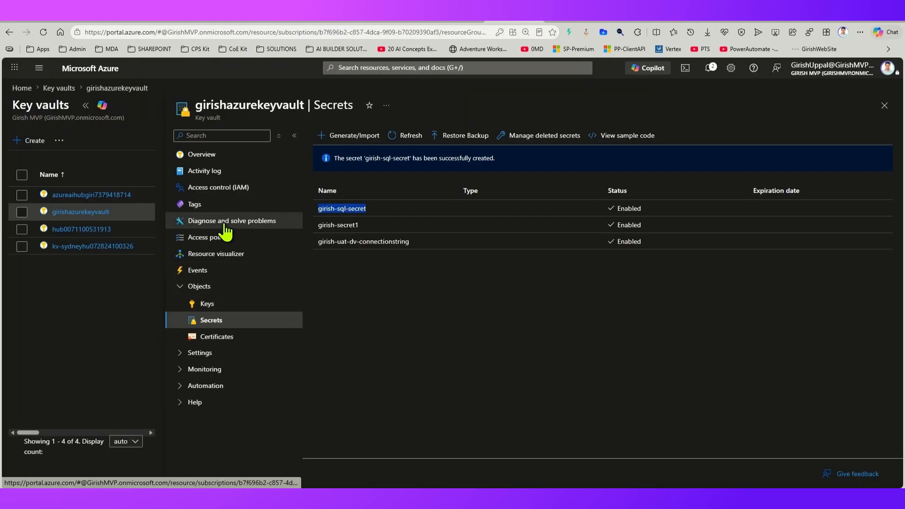
pyautogui.moveTo(197, 105); pyautogui.dragTo(246, 106)
pyautogui.click(218, 188)
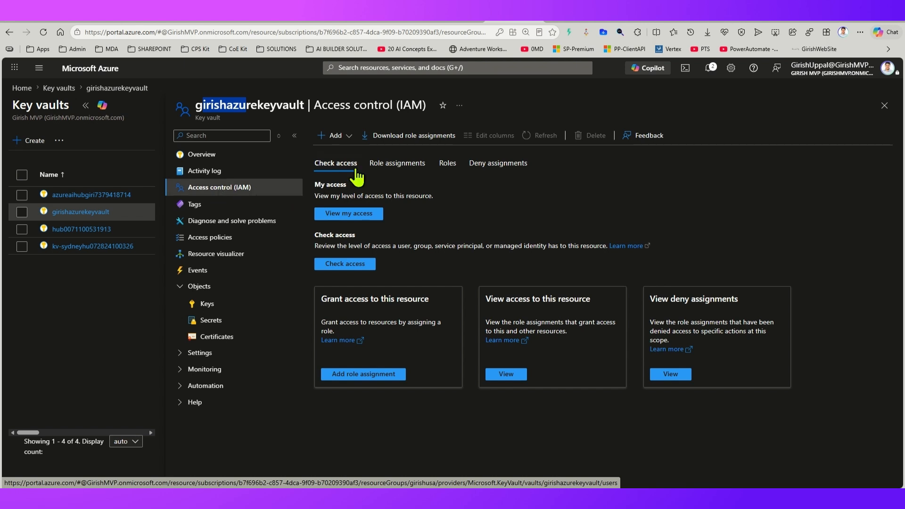
pyautogui.click(387, 163)
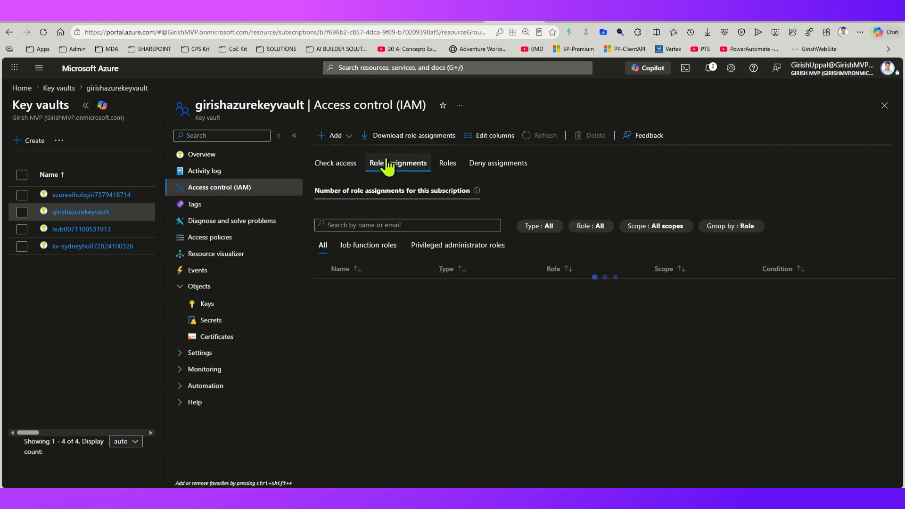
pyautogui.click(376, 224)
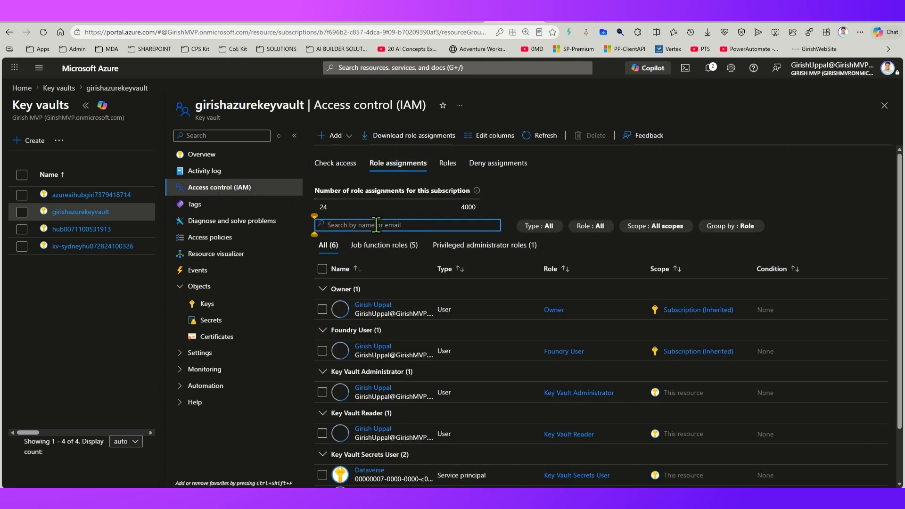
# Step: Filter the vault's role assignments by "key va" and examine the Key Vault Reader and Key Vault Secrets User entries, including Dataverse
pyautogui.write('key va')
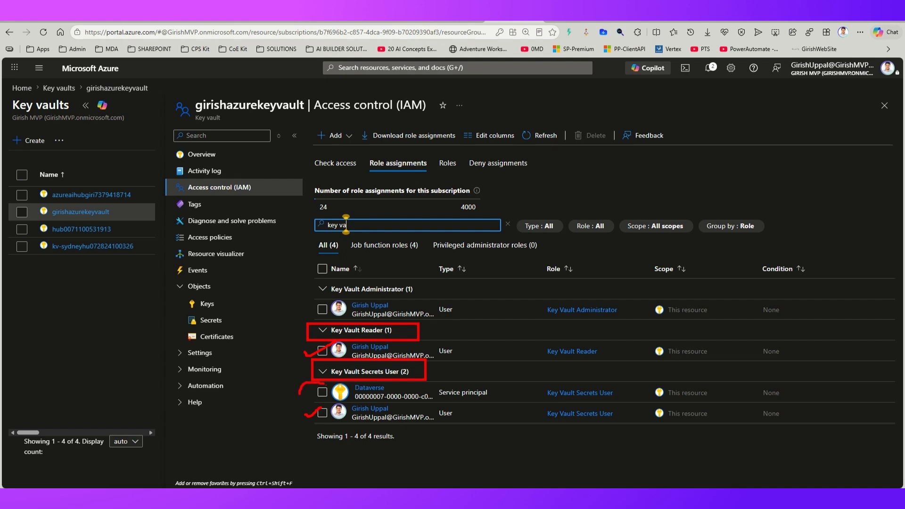
pyautogui.moveTo(361, 401); pyautogui.dragTo(474, 405)
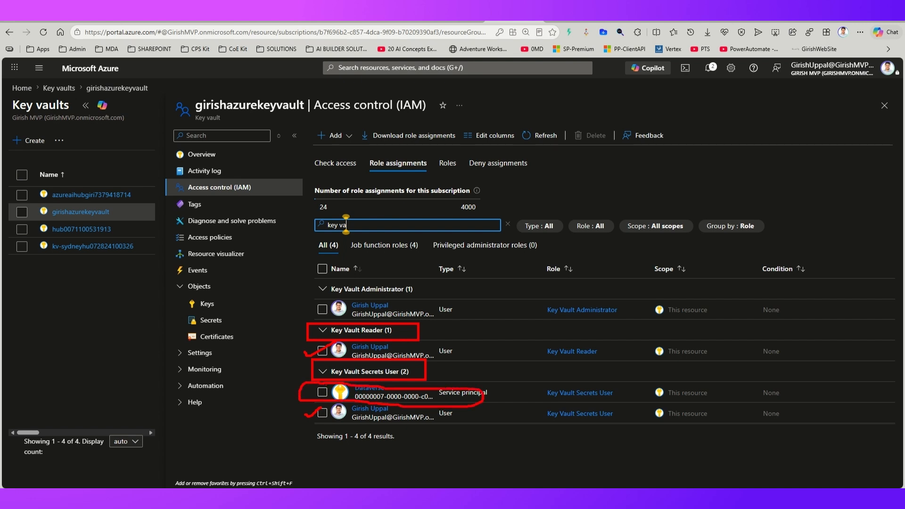
pyautogui.press('Escape')
# Step: Start adding a role assignment to girishazurekeyvault, find the Key Vault Secrets User role by searching "key vault", and proceed to its members
pyautogui.click(276, 306)
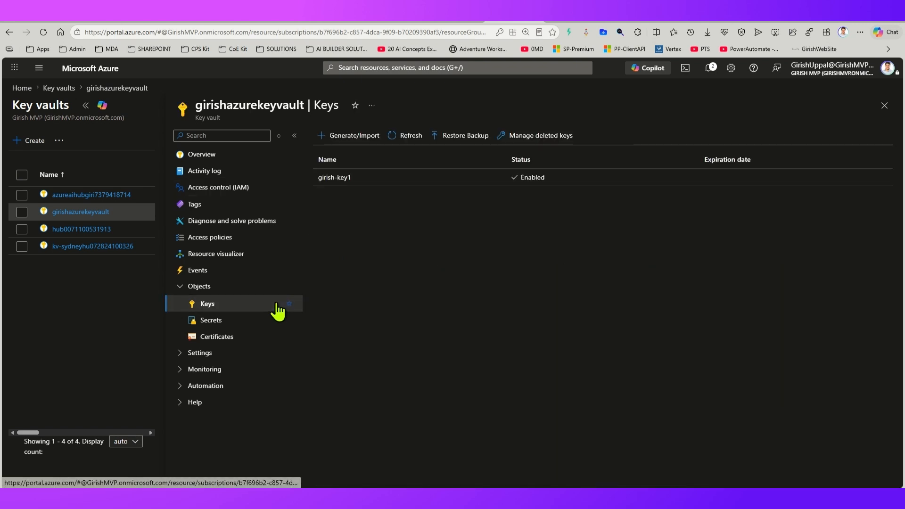
pyautogui.click(244, 198)
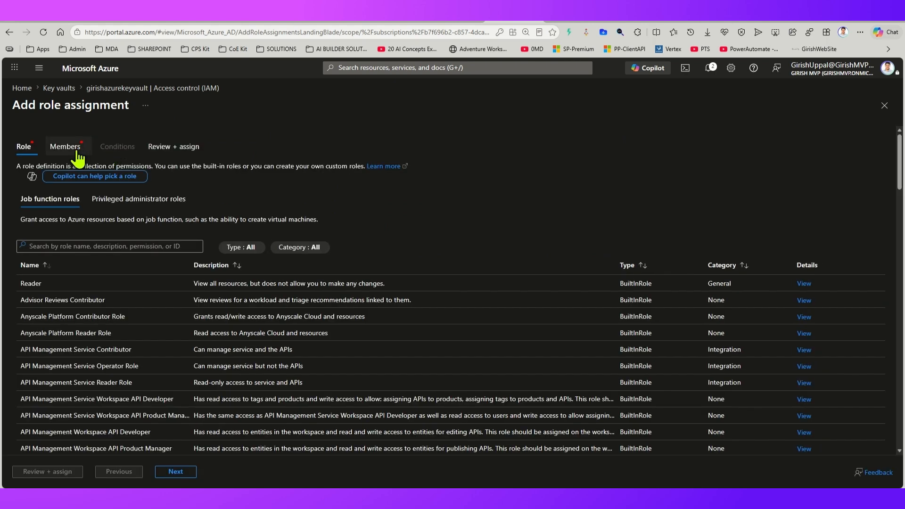
pyautogui.click(71, 246)
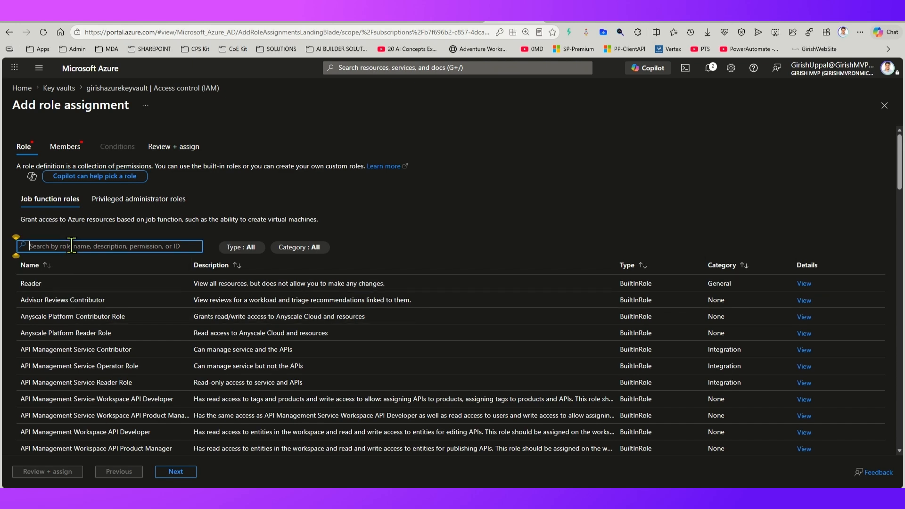
pyautogui.write('key vault')
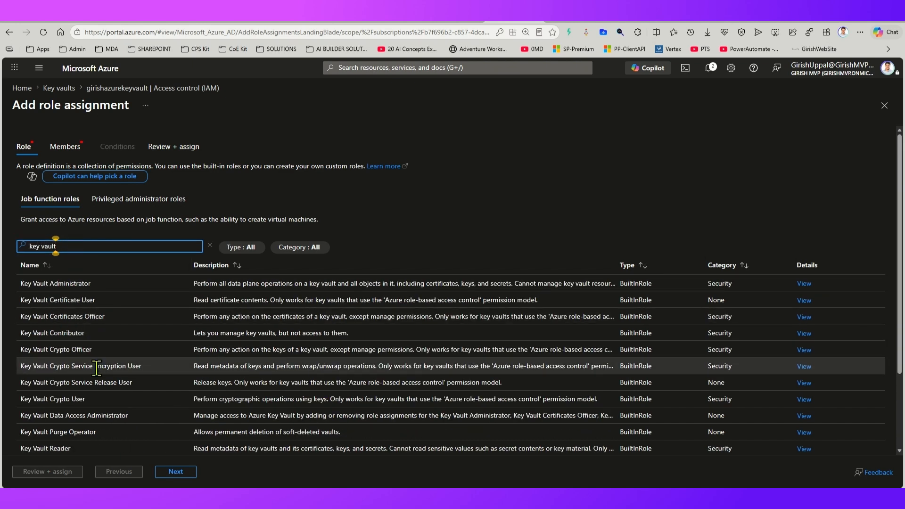
pyautogui.scroll(-2, 117, 452)
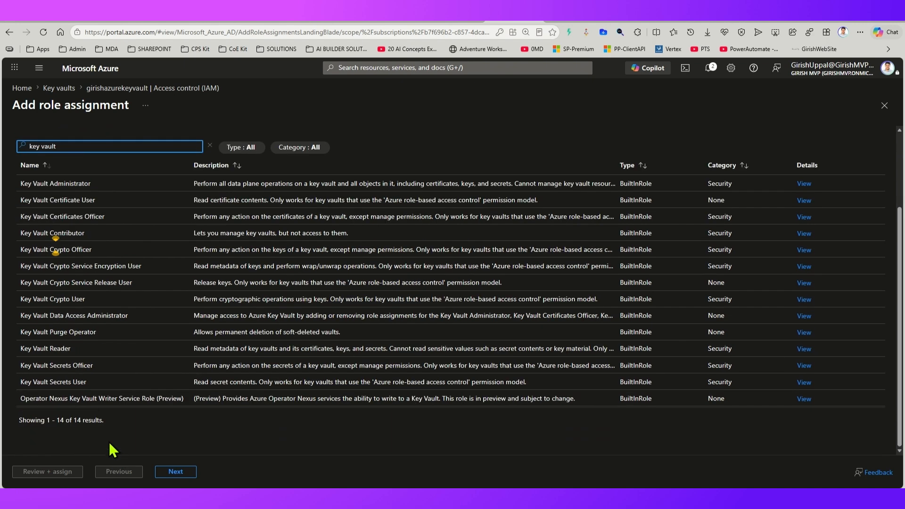
pyautogui.click(74, 381)
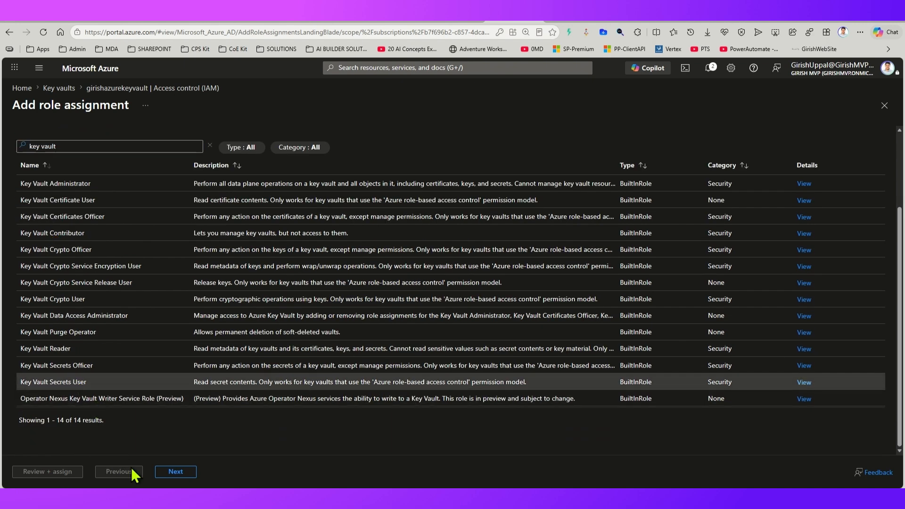
pyautogui.click(174, 471)
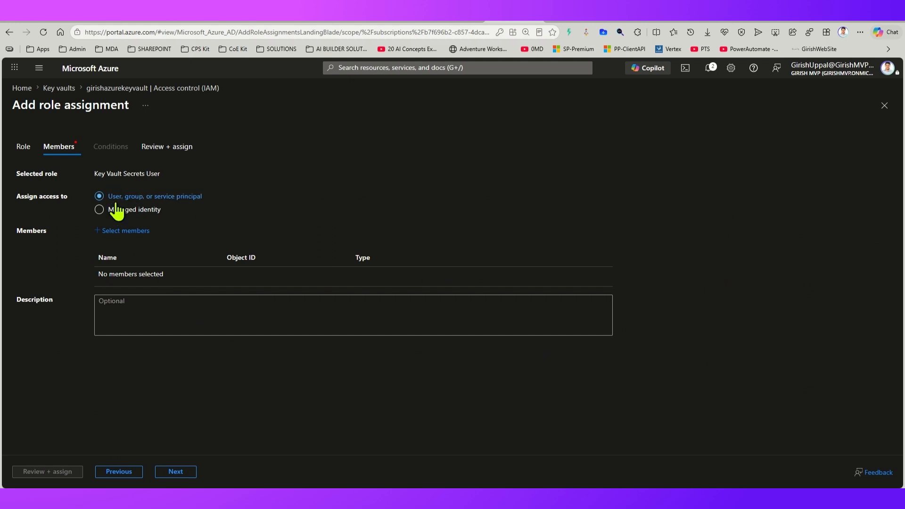
# Step: Search the selectable members for the user by name and clear the search without choosing anyone
pyautogui.click(117, 233)
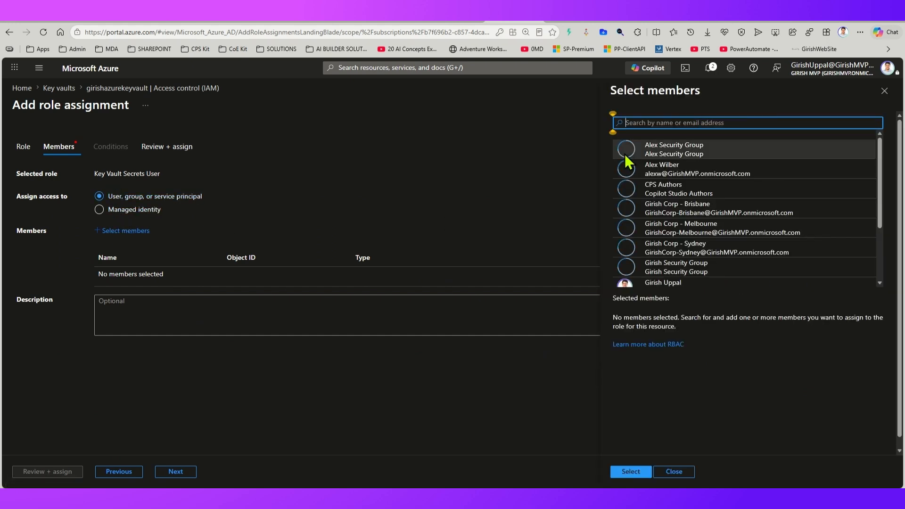
pyautogui.write('girish')
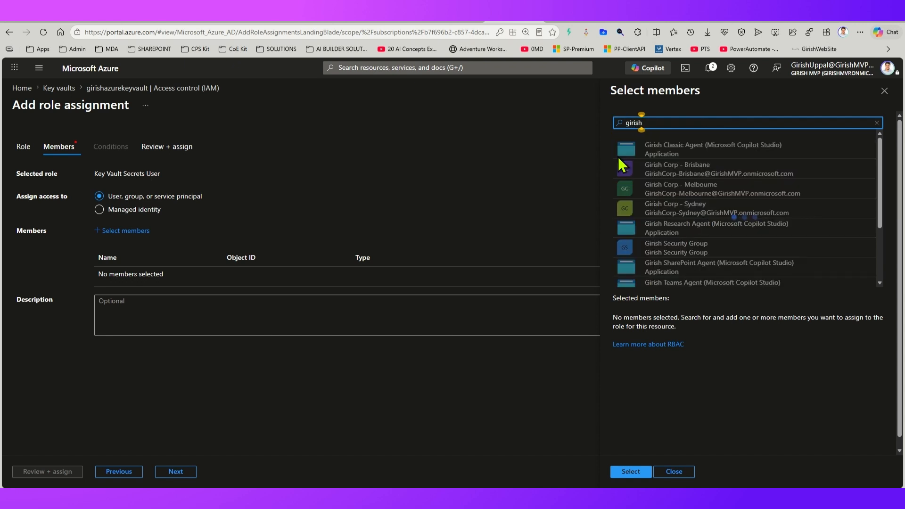
pyautogui.write(' upp')
pyautogui.moveTo(682, 124); pyautogui.dragTo(604, 123)
pyautogui.press('BackSpace')
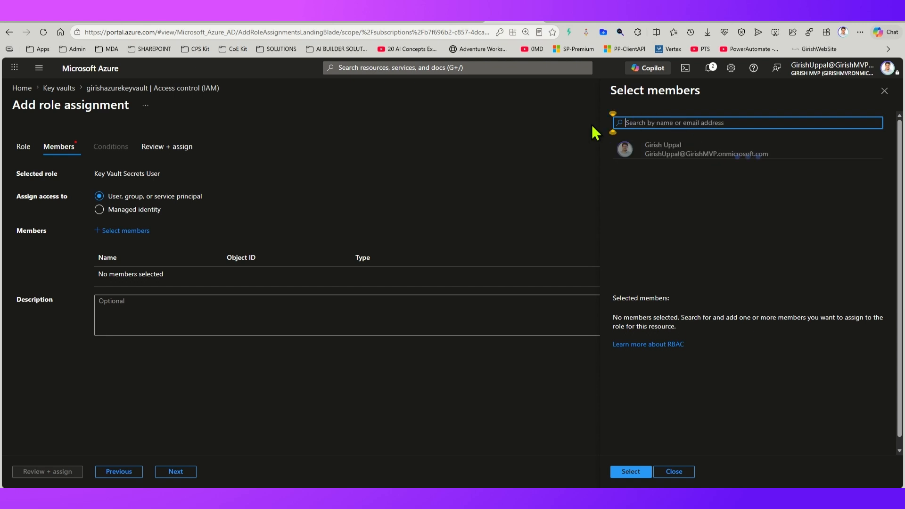
# Step: Switch the access assignment to Managed identity and view the managed identity selection, closing it without choosing one
pyautogui.click(99, 209)
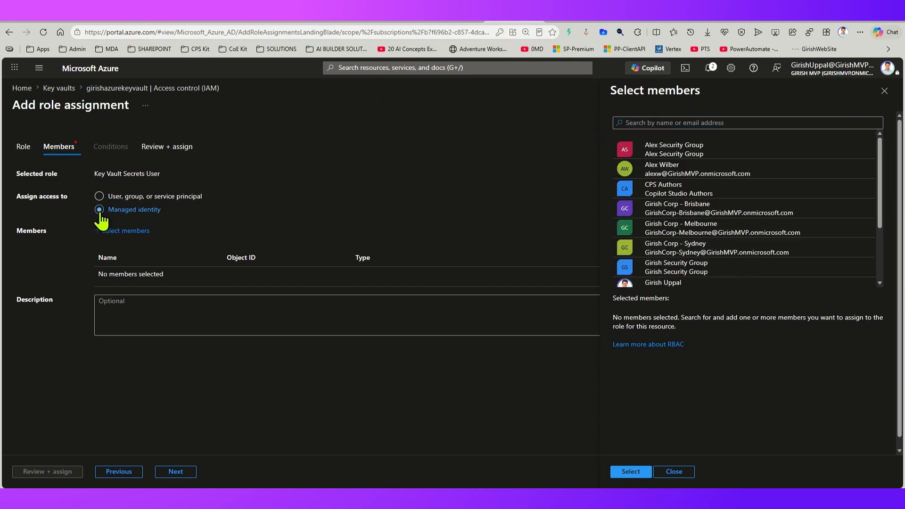
pyautogui.click(121, 230)
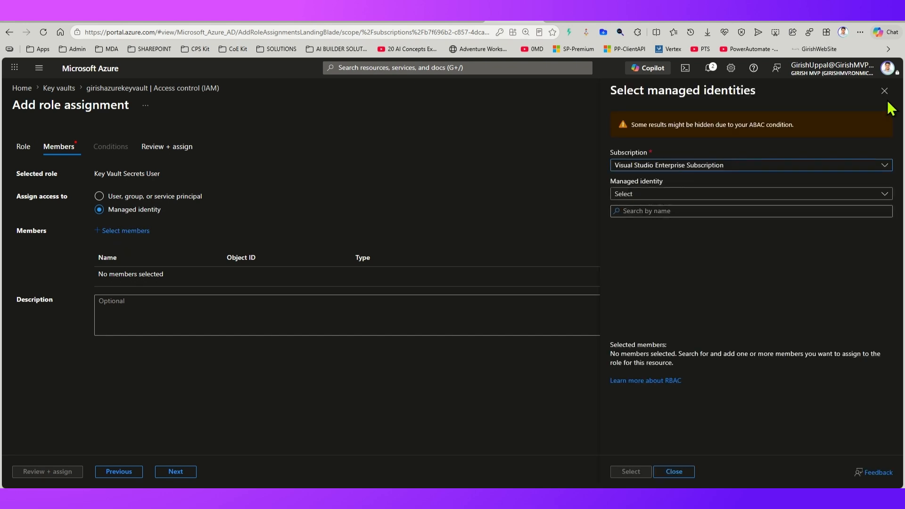
pyautogui.click(884, 90)
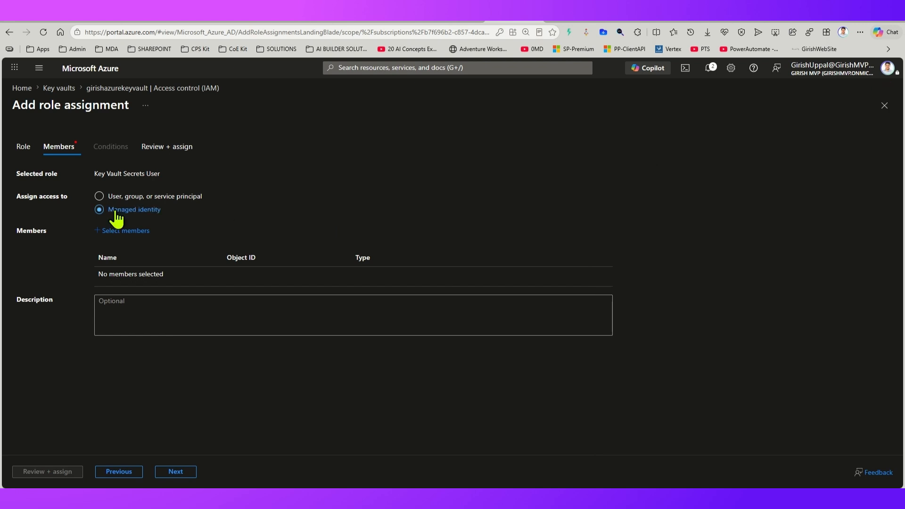
# Step: Assign access to User, group, or service principal again and search the members for "power platform", closing the selection without choosing one
pyautogui.click(99, 196)
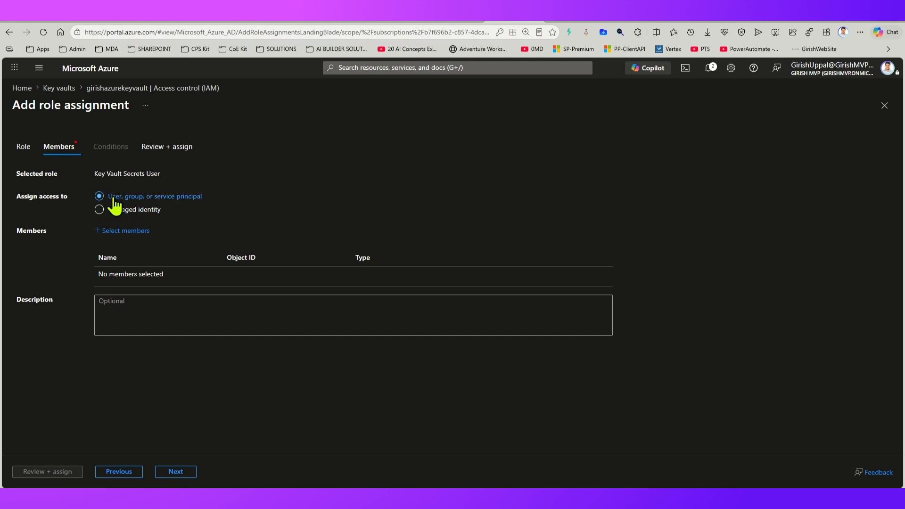
pyautogui.click(126, 231)
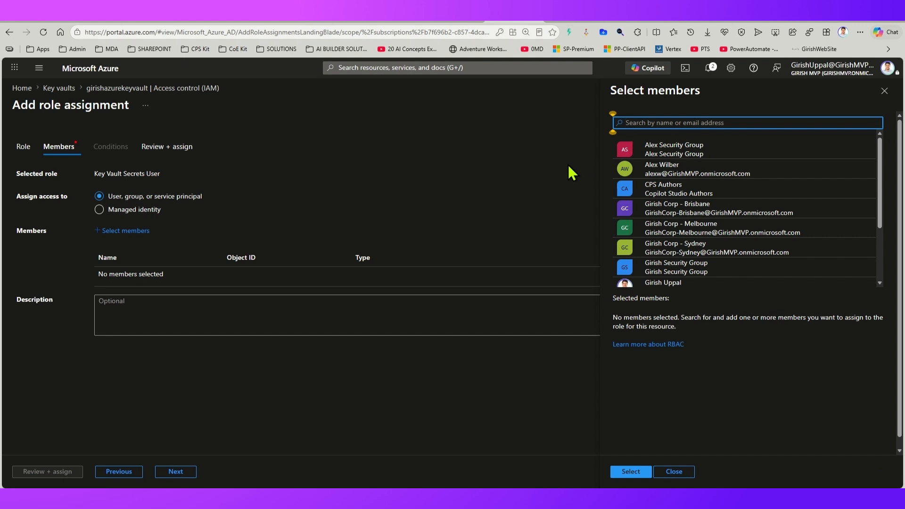
pyautogui.write('power plat')
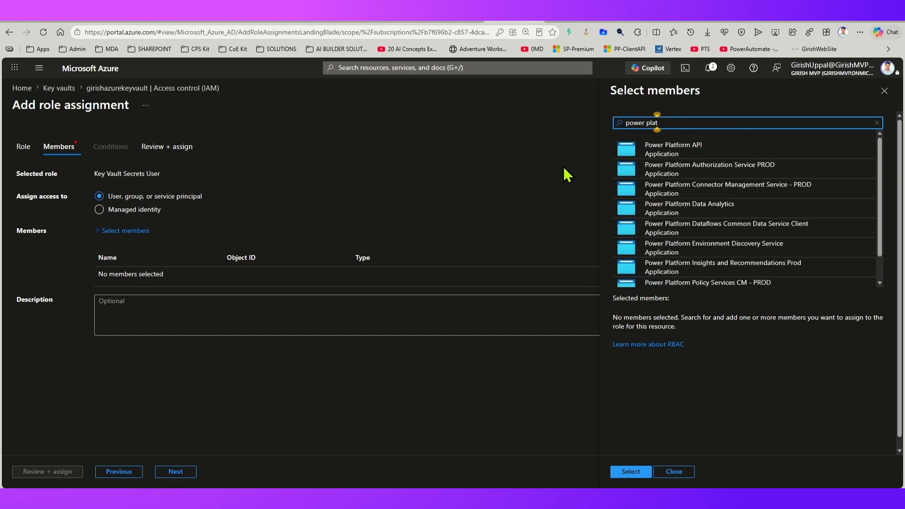
pyautogui.write('ofrm')
pyautogui.press('BackSpace')
pyautogui.press('BackSpace')
pyautogui.press('BackSpace')
pyautogui.press('BackSpace')
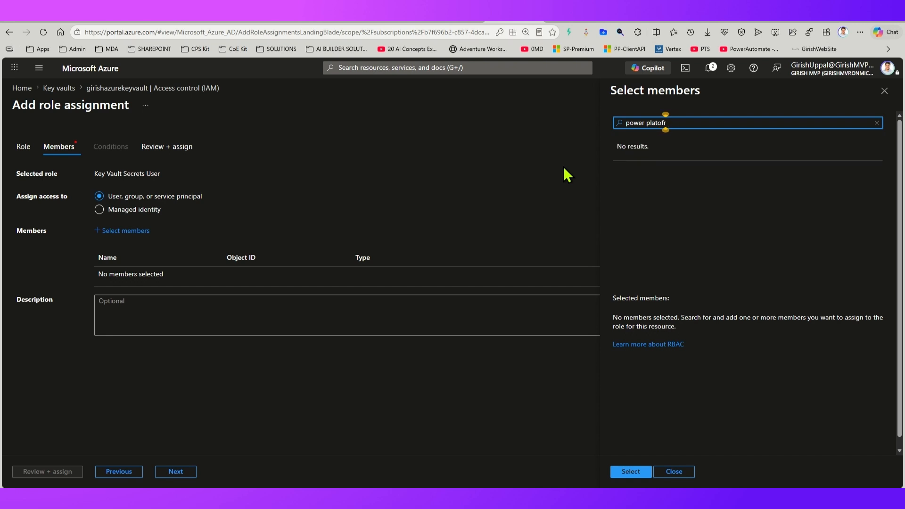
pyautogui.write('form')
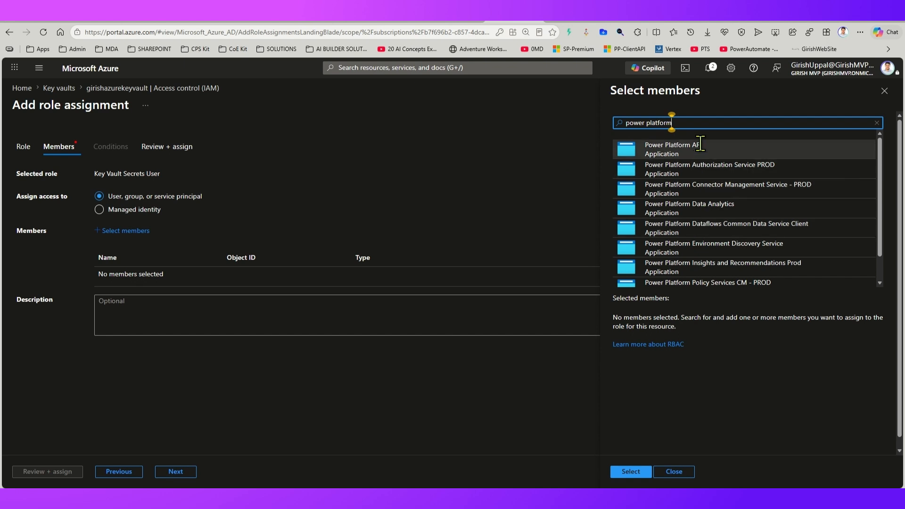
pyautogui.scroll(-2, 714, 244)
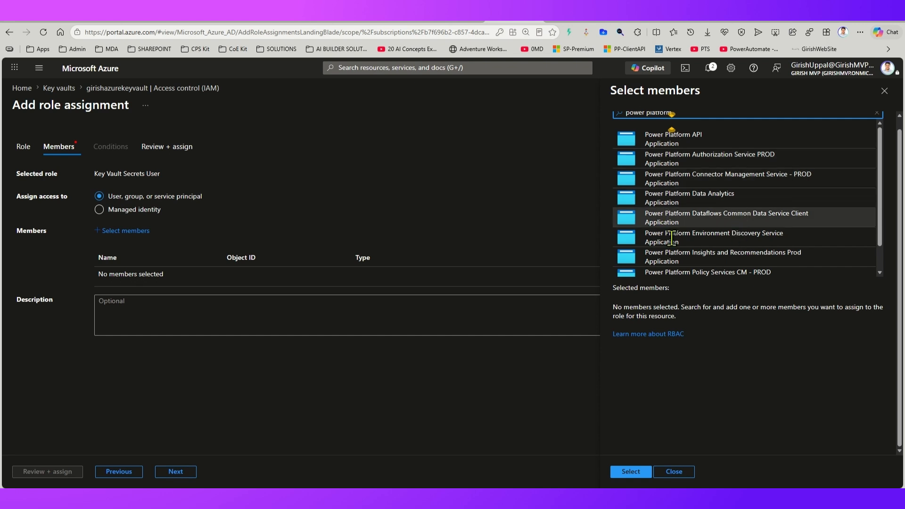
pyautogui.click(674, 472)
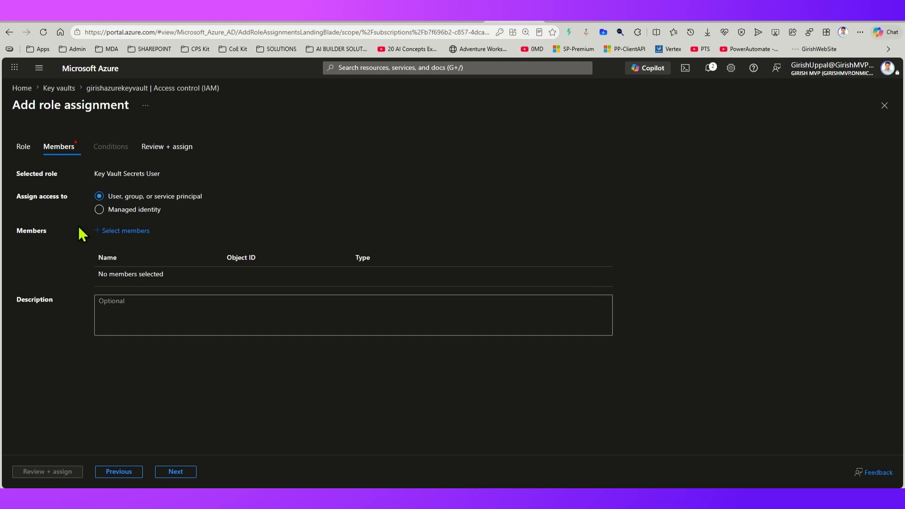
# Step: Leave the unfinished role assignment and check the Dataverse service principal under Key Vault Secrets User in the vault's role assignments
pyautogui.click(113, 88)
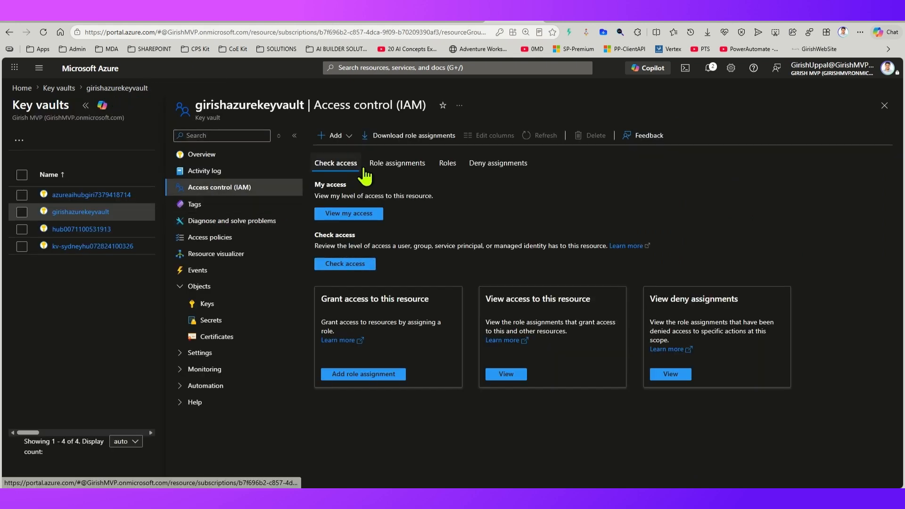
pyautogui.click(399, 168)
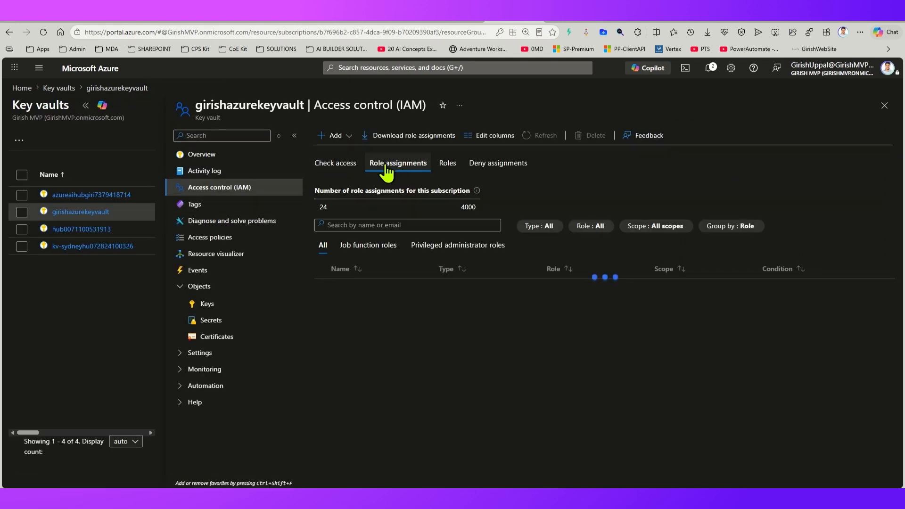
pyautogui.scroll(-2, 460, 362)
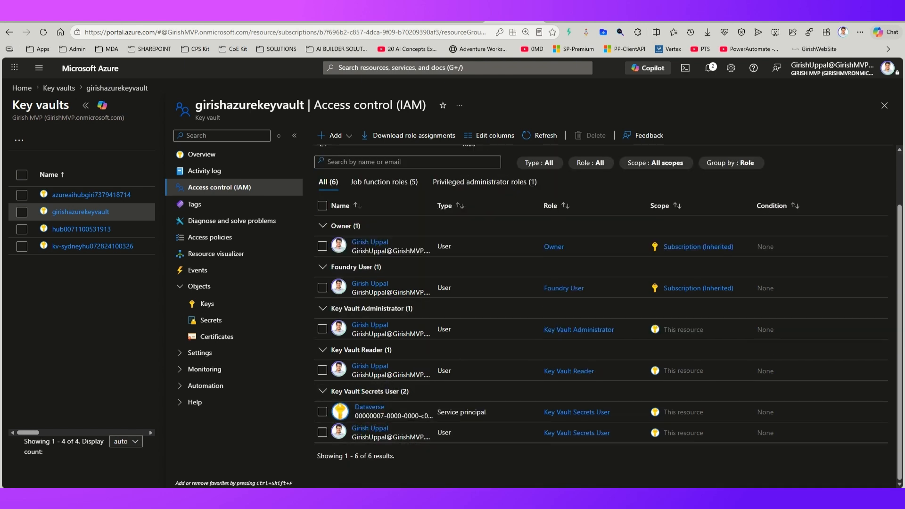
pyautogui.moveTo(308, 400); pyautogui.dragTo(531, 424)
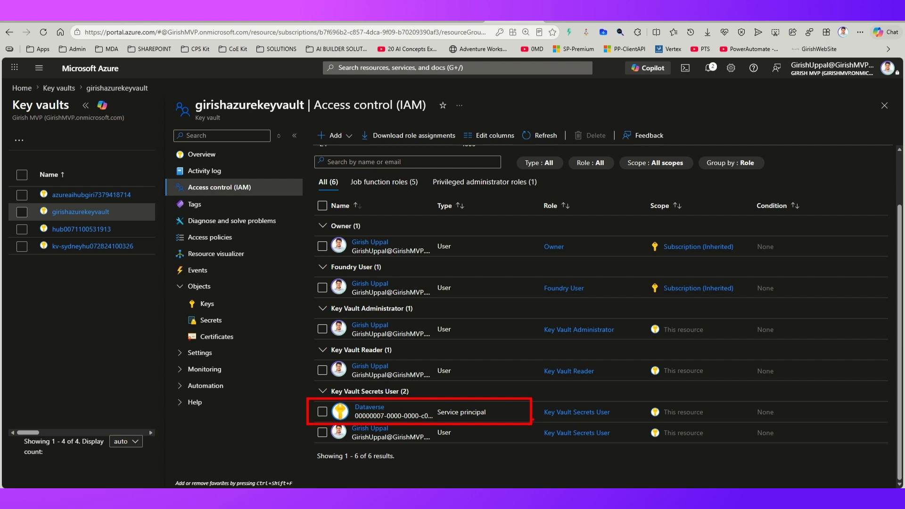
pyautogui.press('Escape')
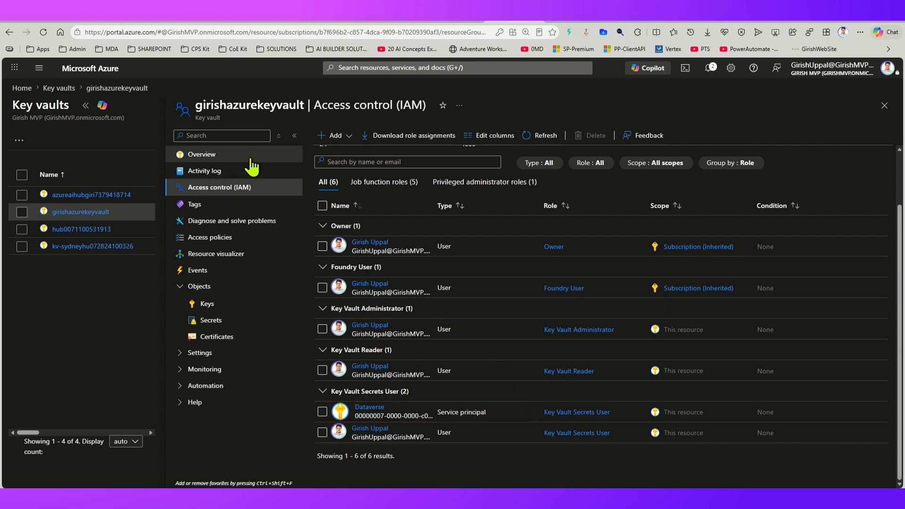
# Step: Add a new role assignment, search the roles for "key vault", select Key Vault Secrets User, and continue to the members stage
pyautogui.click(335, 135)
pyautogui.click(356, 154)
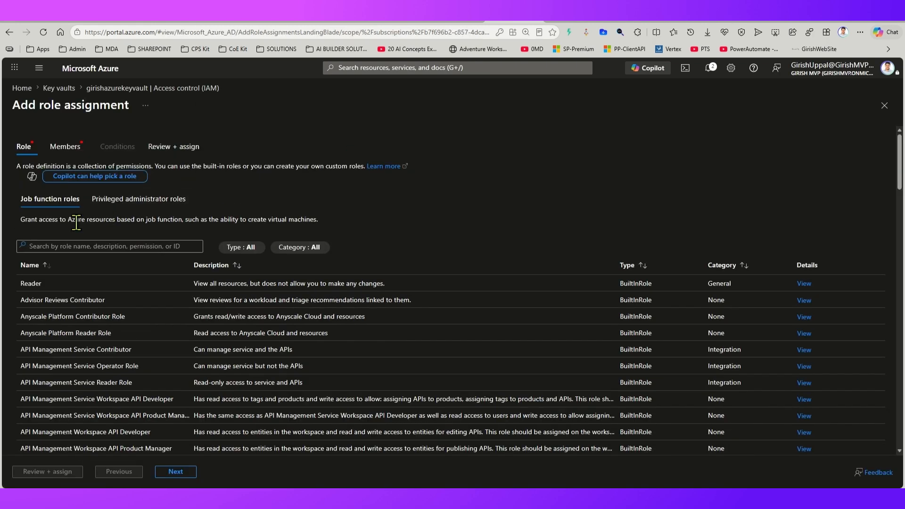
pyautogui.click(93, 245)
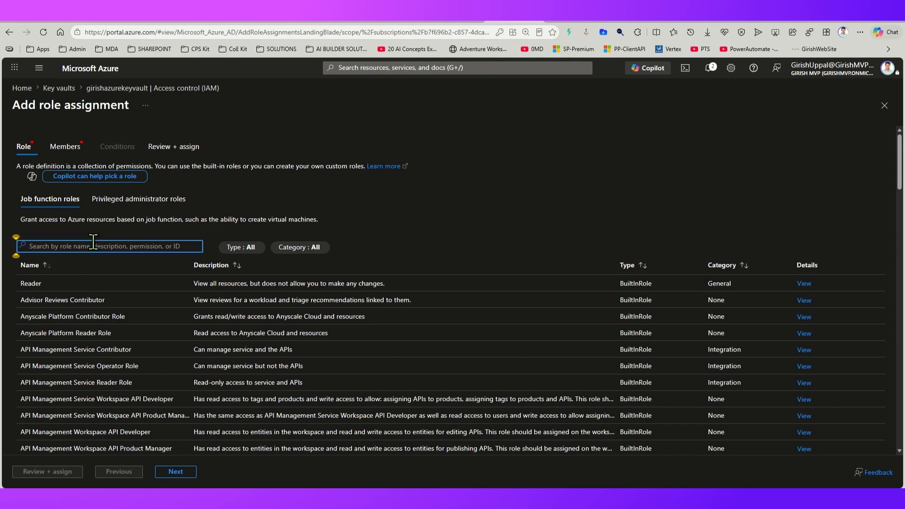
pyautogui.write('key vault')
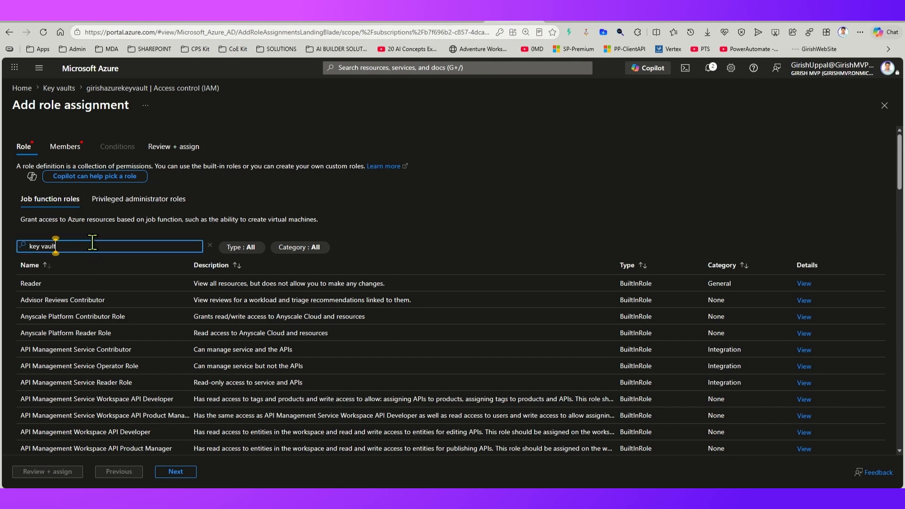
pyautogui.scroll(-2, 75, 450)
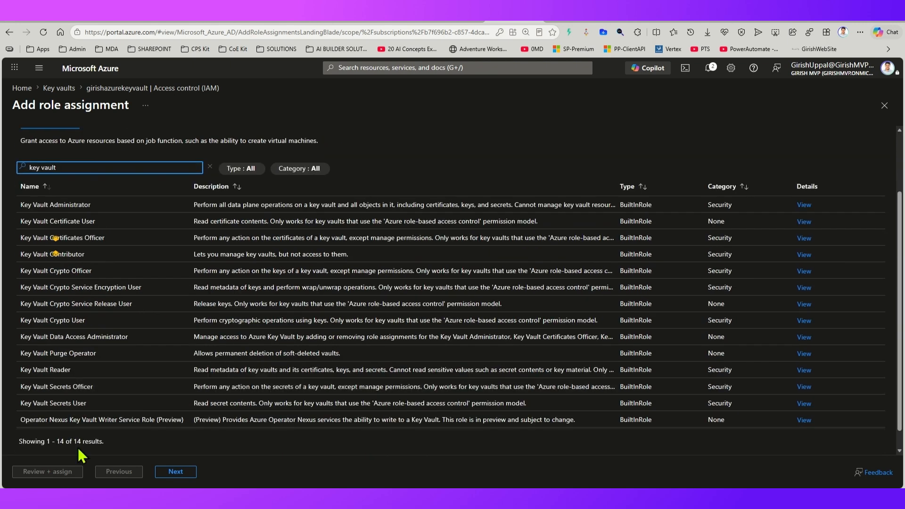
pyautogui.click(86, 404)
pyautogui.click(174, 472)
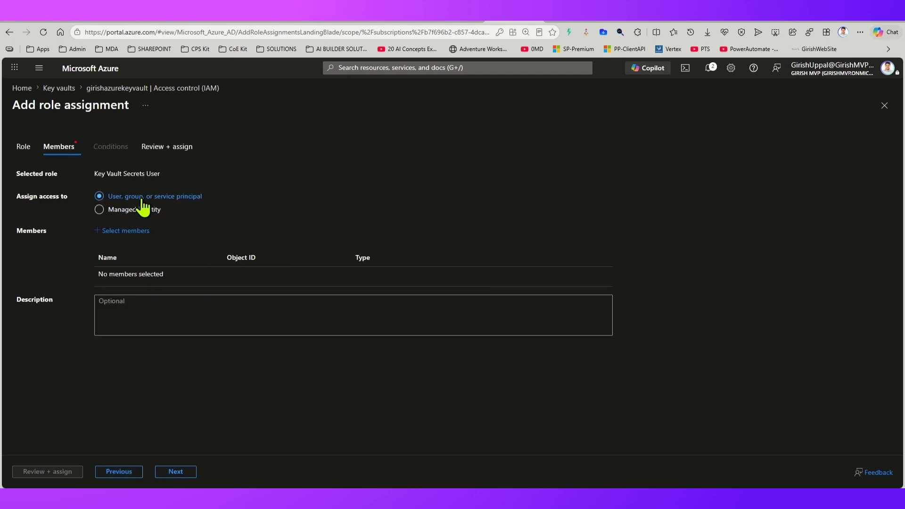
# Step: Check the review stage, return to the members stage, and find and add the vault owner's user account as a member by full name
pyautogui.click(177, 473)
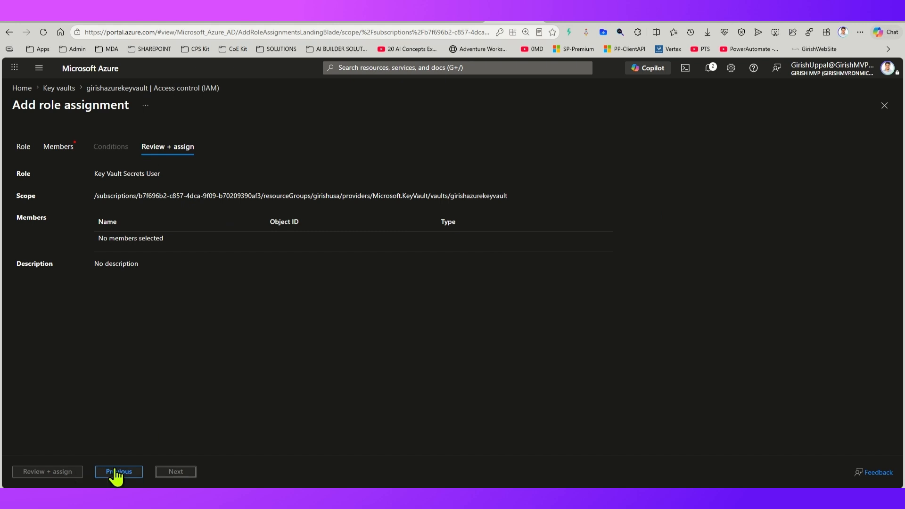
pyautogui.click(61, 147)
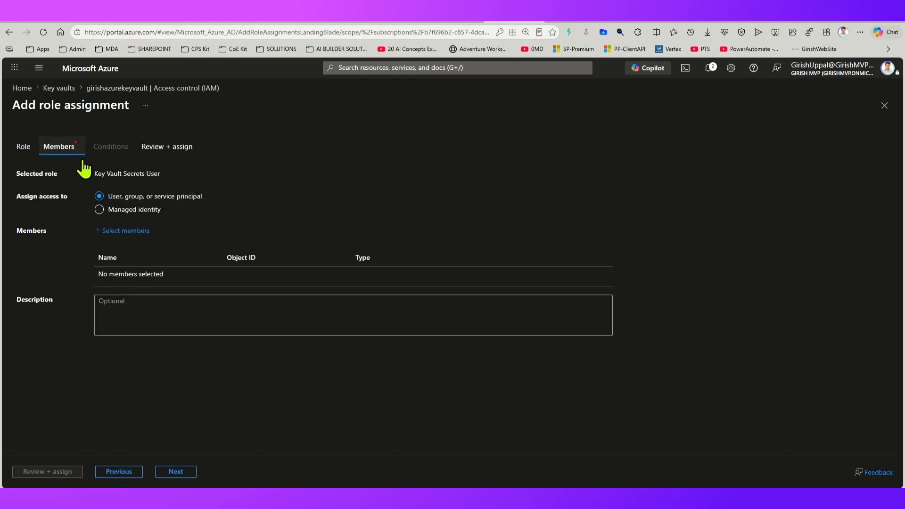
pyautogui.click(125, 231)
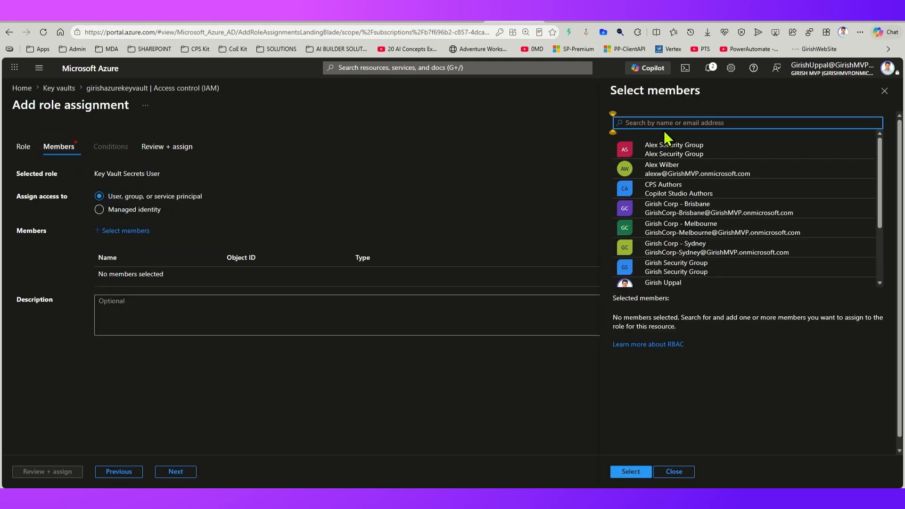
pyautogui.write('girish uppal')
pyautogui.click(647, 156)
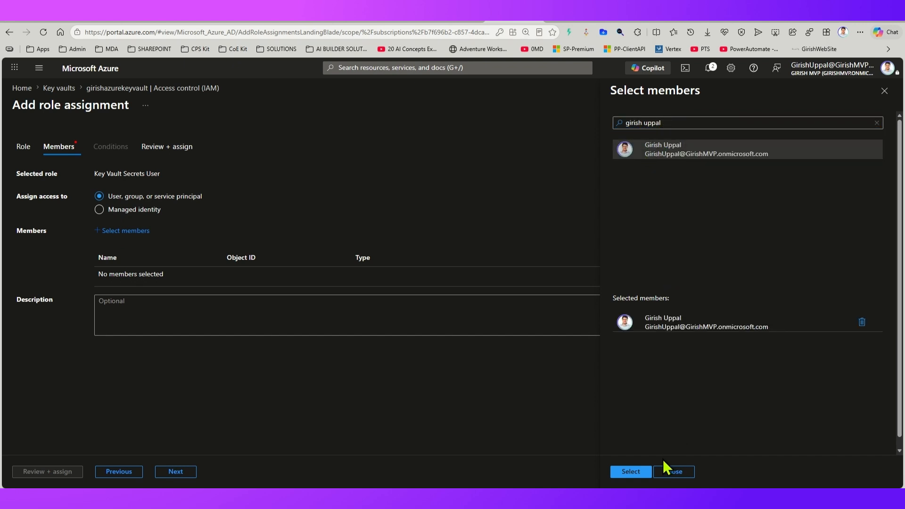
pyautogui.click(629, 471)
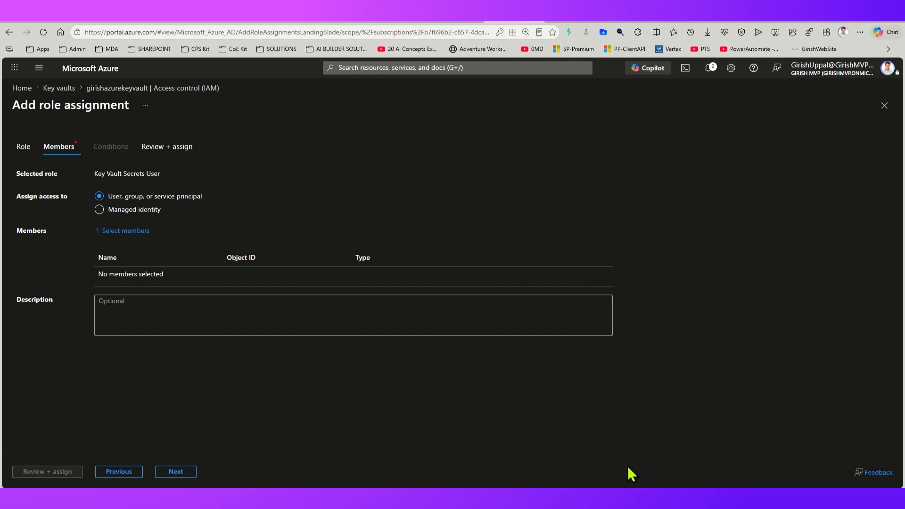
# Step: Search the members for "dataverse" and add the Dataverse application to the Key Vault Secrets User assignment
pyautogui.click(137, 236)
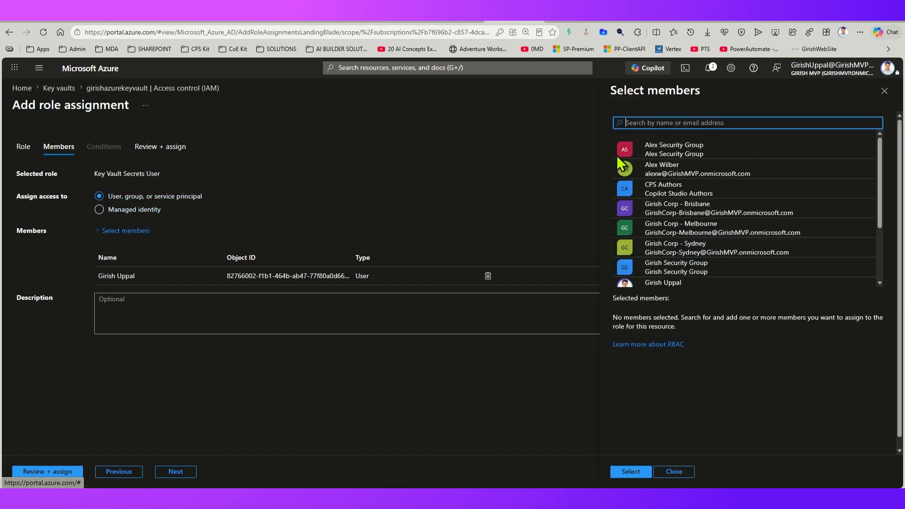
pyautogui.write('dataverse')
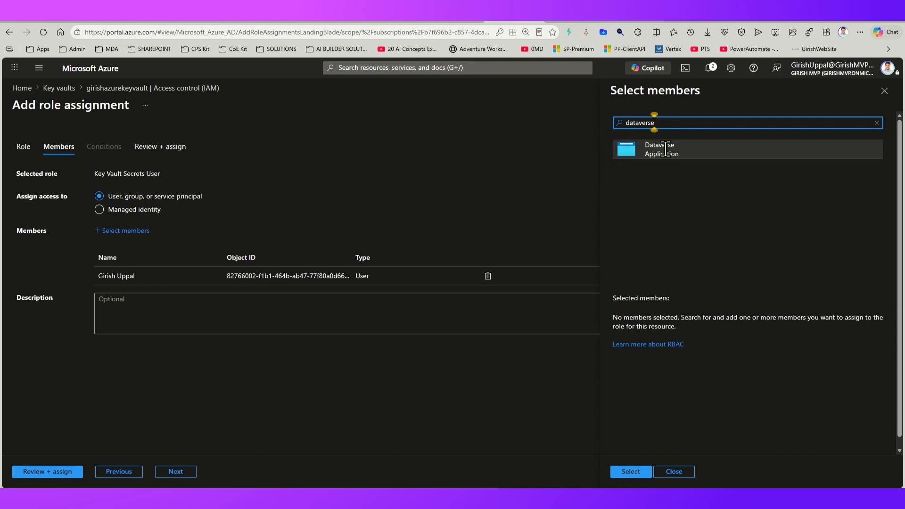
pyautogui.click(665, 149)
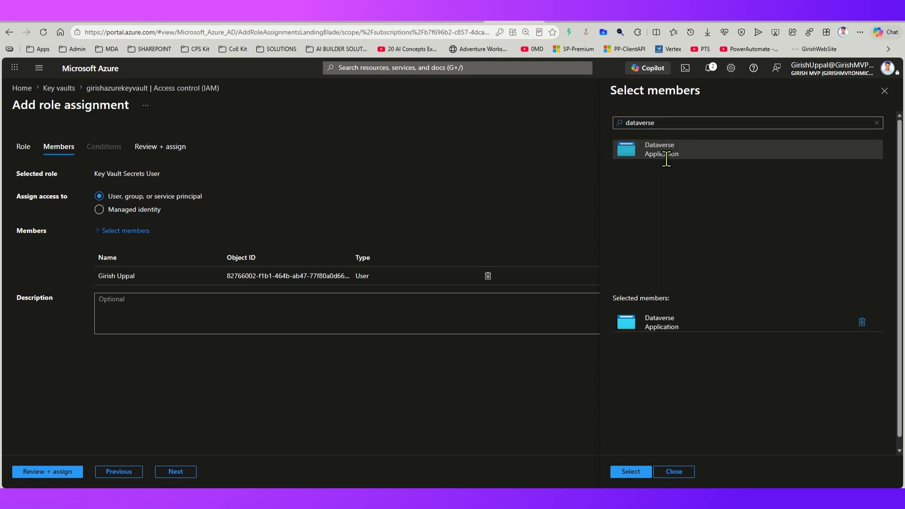
pyautogui.click(635, 471)
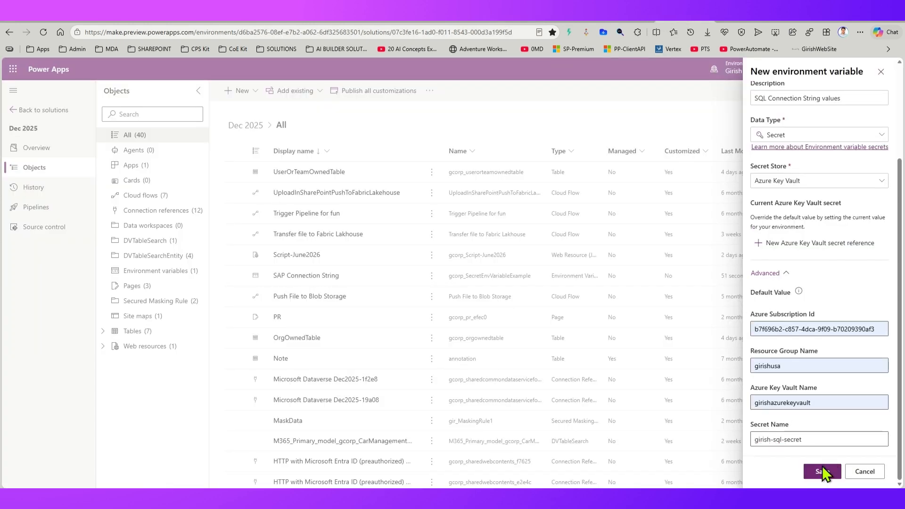
# Step: In Power Apps, save the new SQL Connection String secret variable and list the Dec 2025 solution's environment variables
pyautogui.click(821, 470)
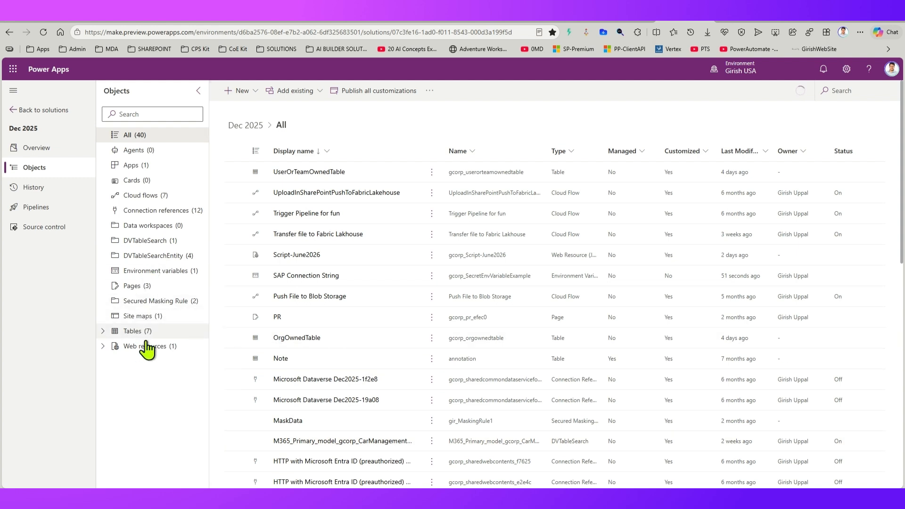
pyautogui.click(138, 272)
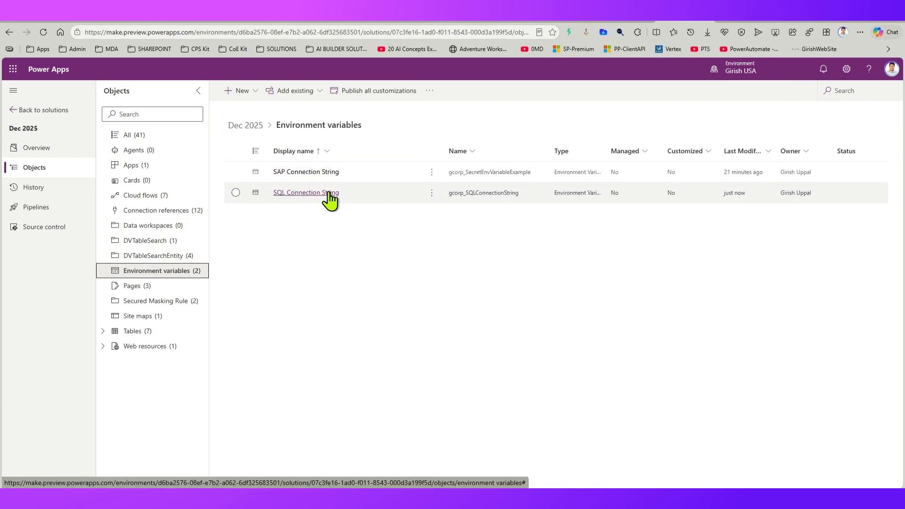
# Step: Review the SQL Connection String variable's advanced default values, then view the Azure Key Vault Retrieval flow in Power Automate and return to Power Apps
pyautogui.click(329, 193)
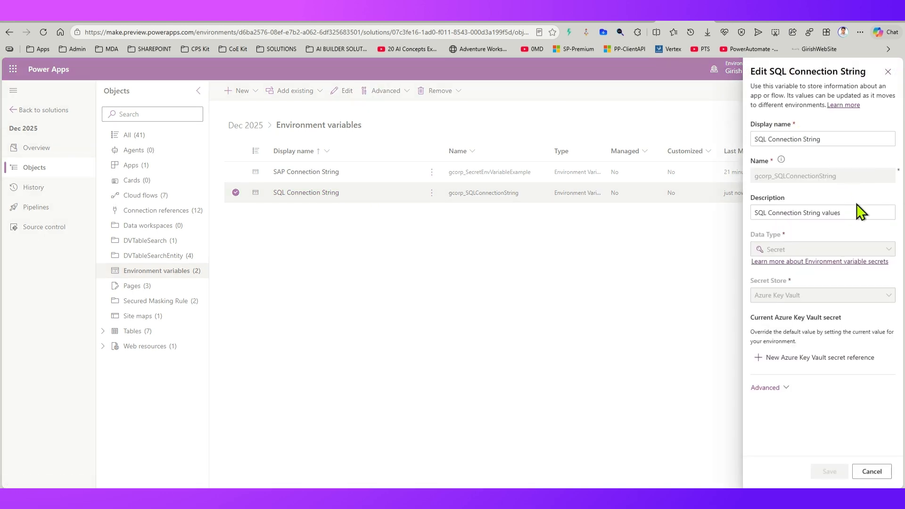
pyautogui.click(772, 388)
pyautogui.scroll(-3, 804, 391)
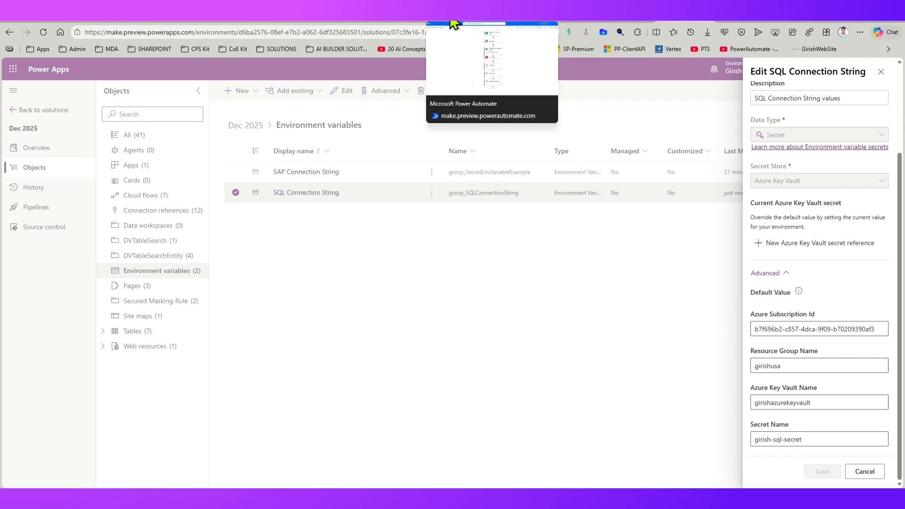
pyautogui.click(454, 24)
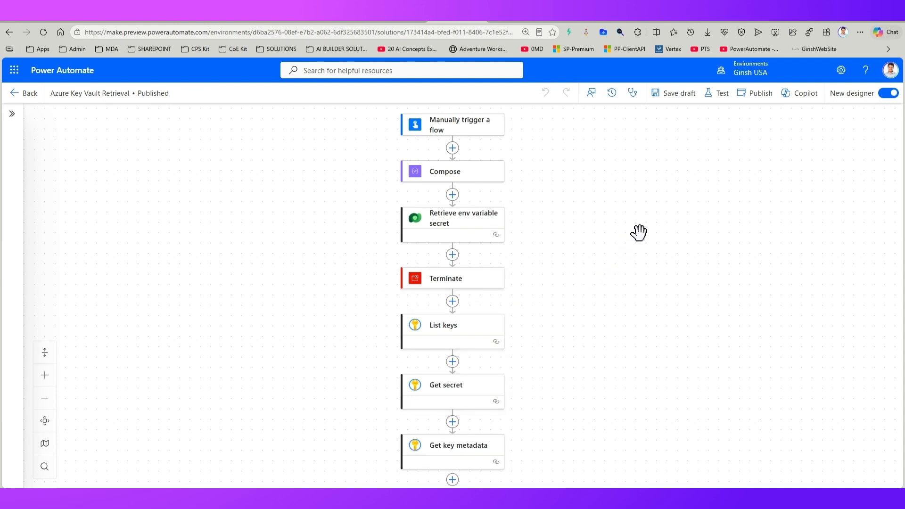
pyautogui.click(686, 22)
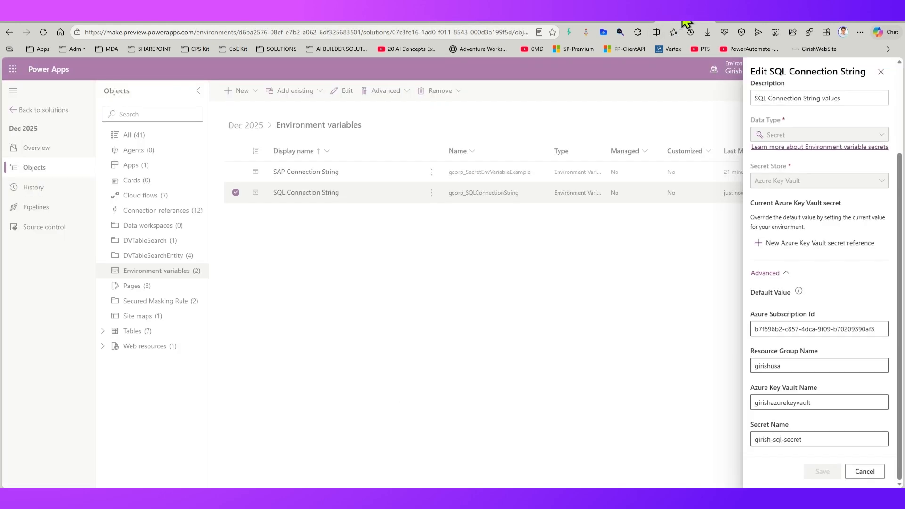